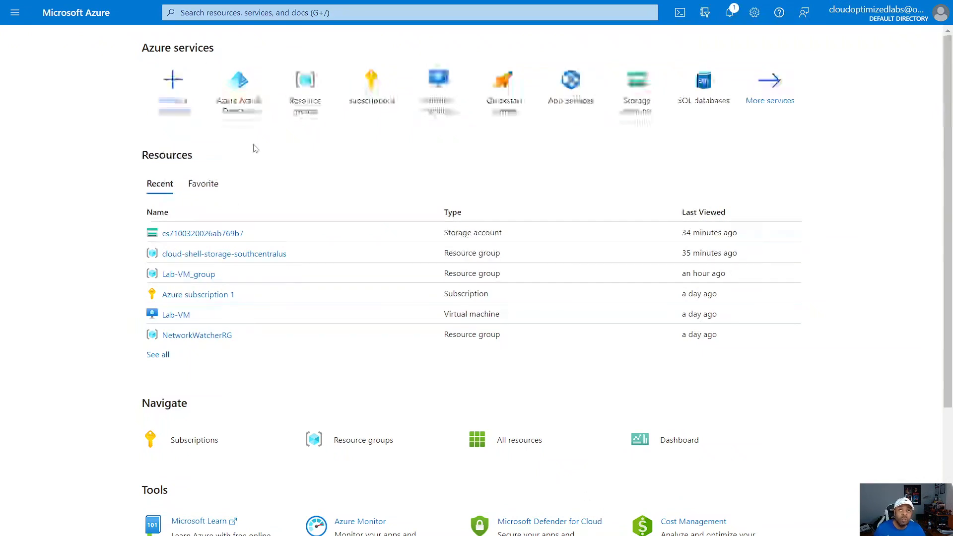
Search the portal for "active" and open the Azure Active Directory service
click(331, 13)
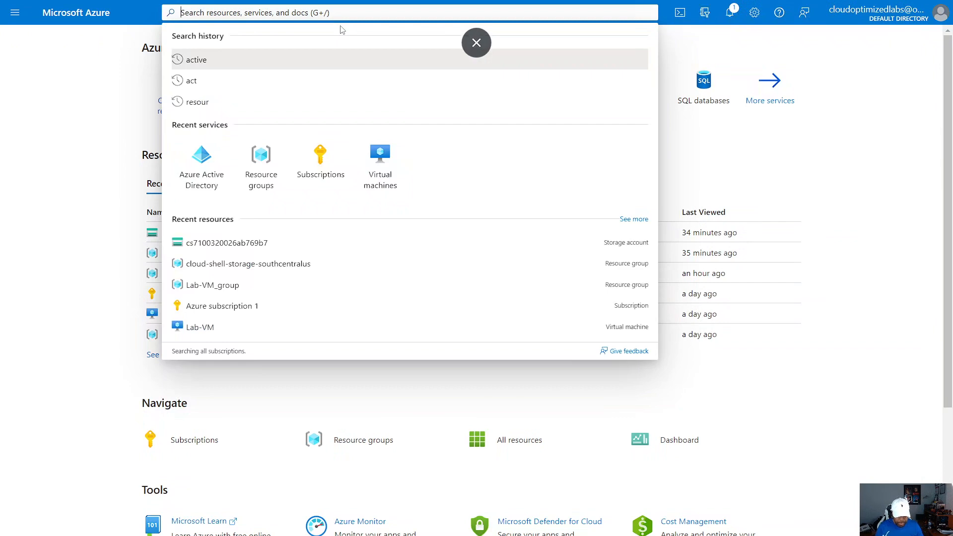
click(347, 60)
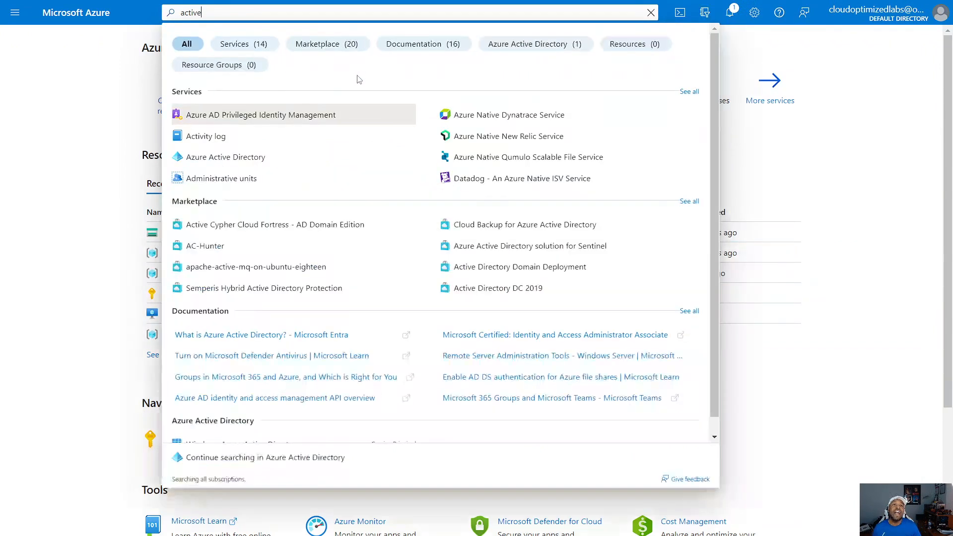
click(228, 159)
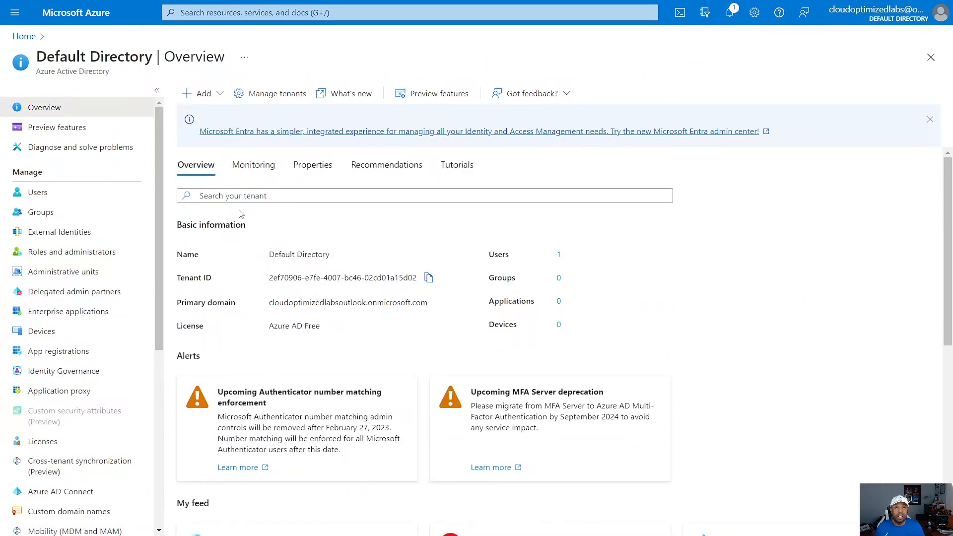
Look over the directory's users list, and examine the app registration, tenant creation, administration portal and LinkedIn options in its User settings
click(39, 194)
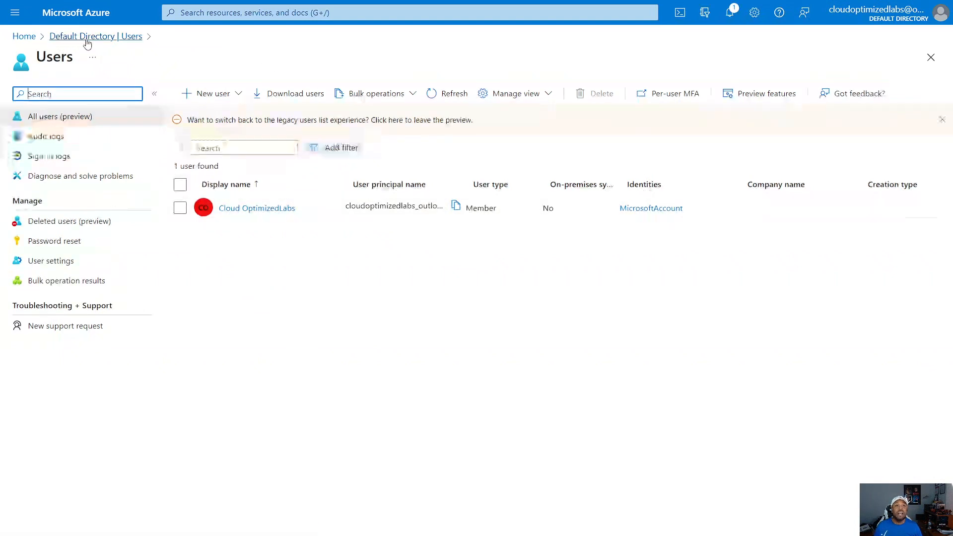
click(932, 63)
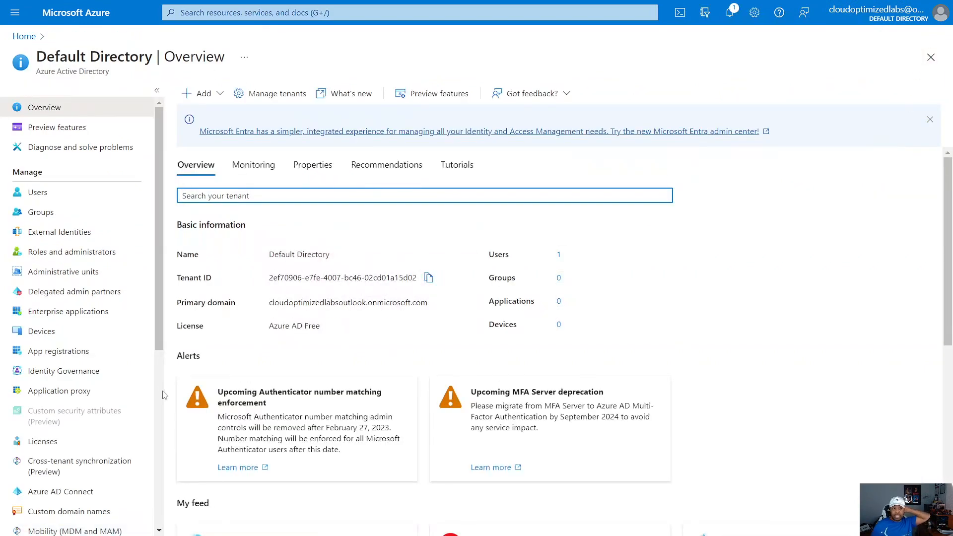
scroll(102, 305, down, 5)
scroll(68, 277, down, 1)
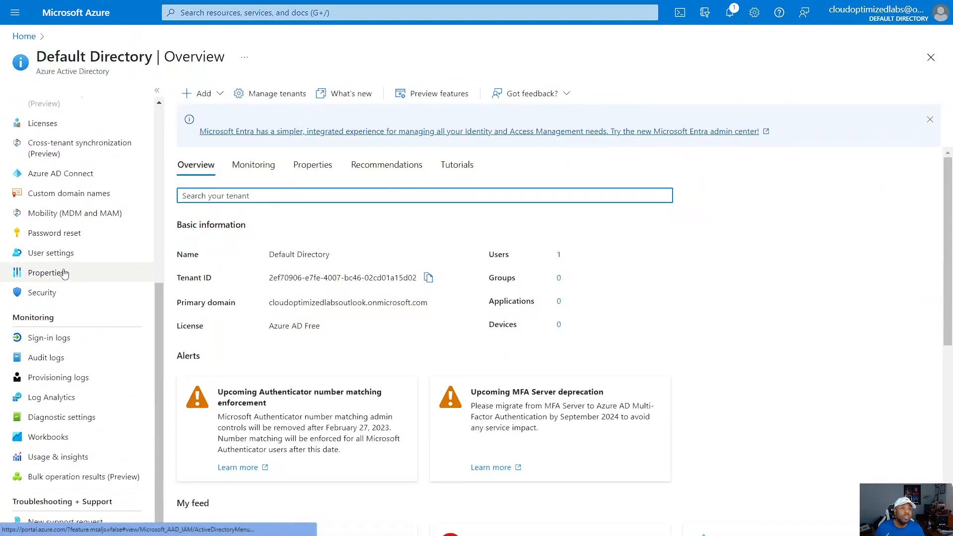
click(51, 253)
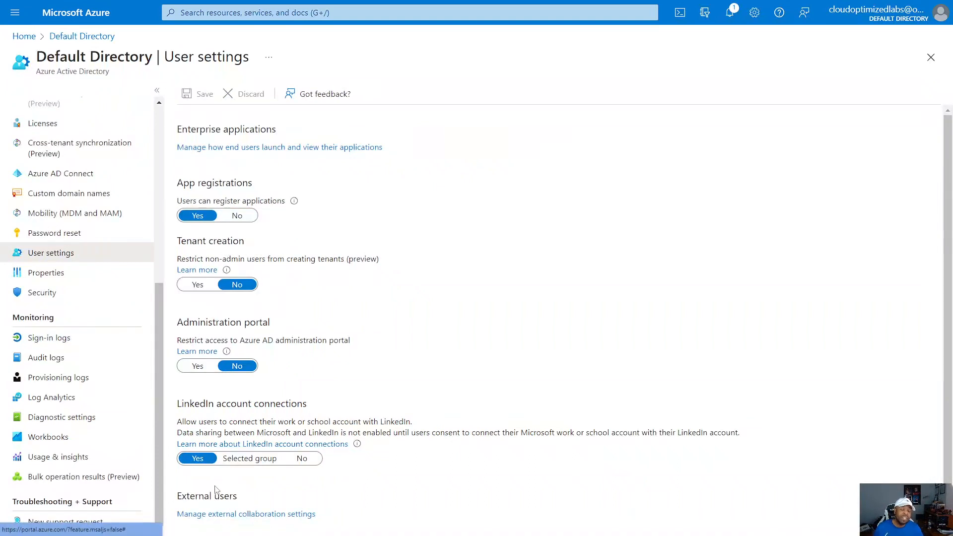
scroll(264, 504, down, 1)
scroll(278, 503, up, 1)
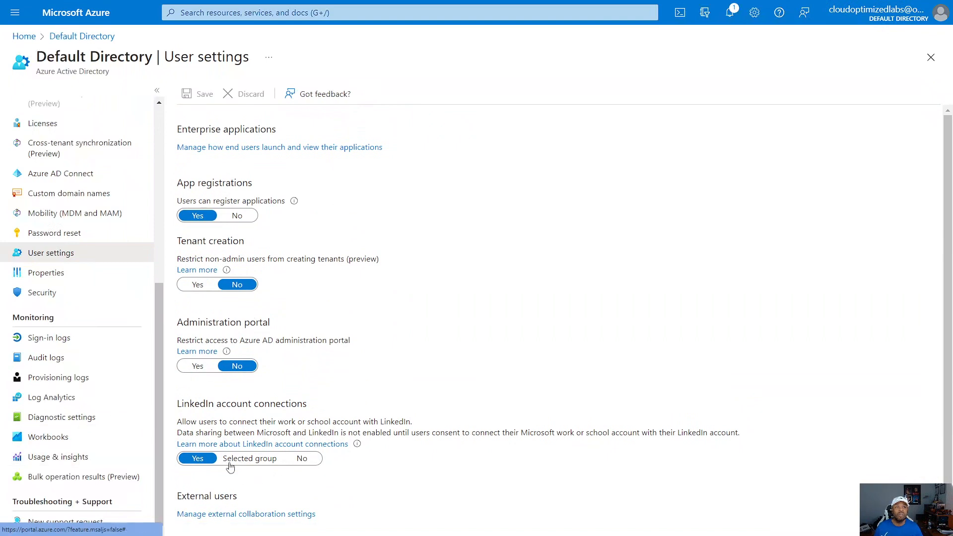
scroll(156, 407, up, 4)
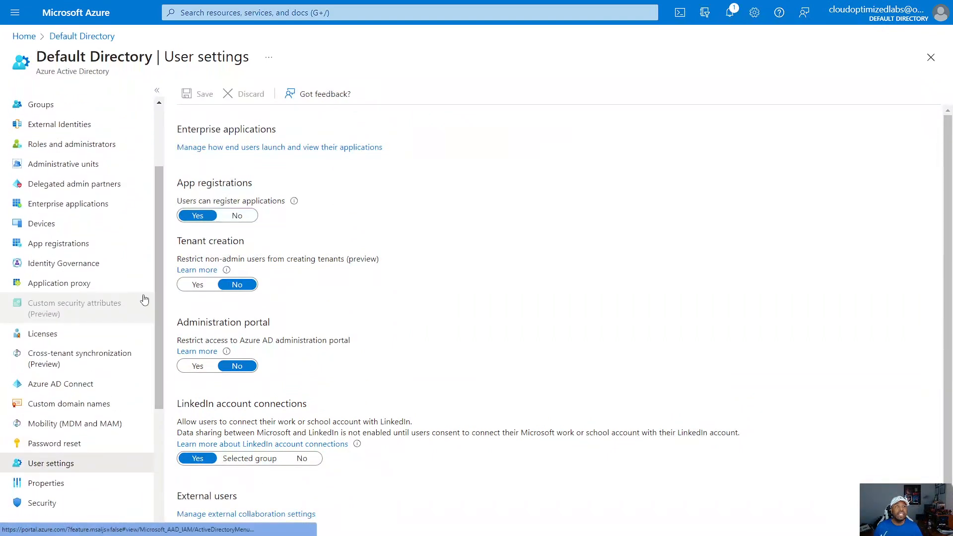
scroll(128, 174, up, 2)
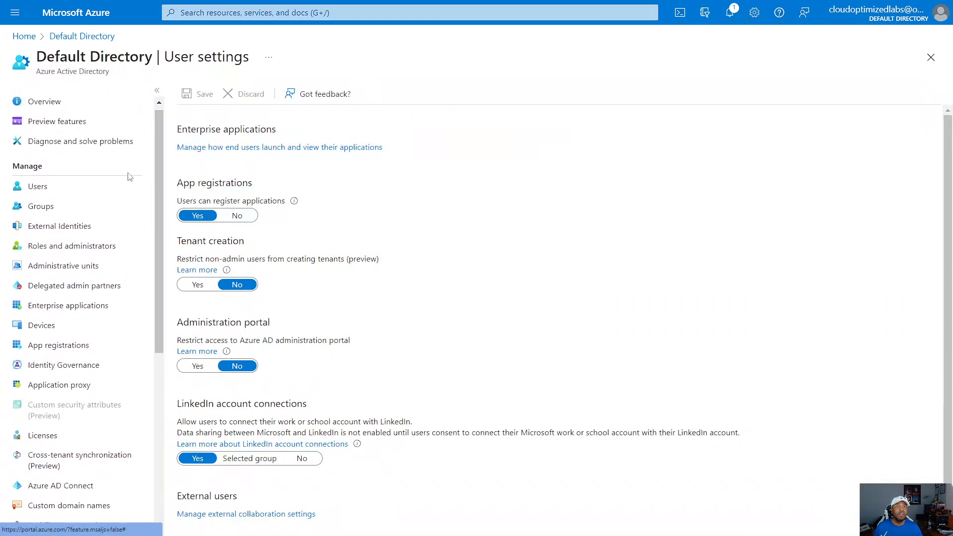
Open the directory's users list and start creating a new internal user
click(37, 189)
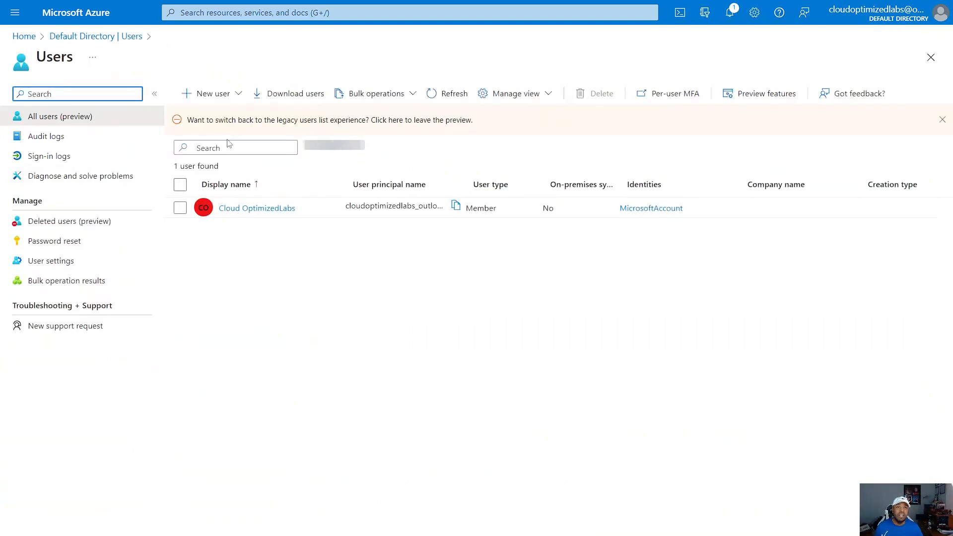
click(197, 94)
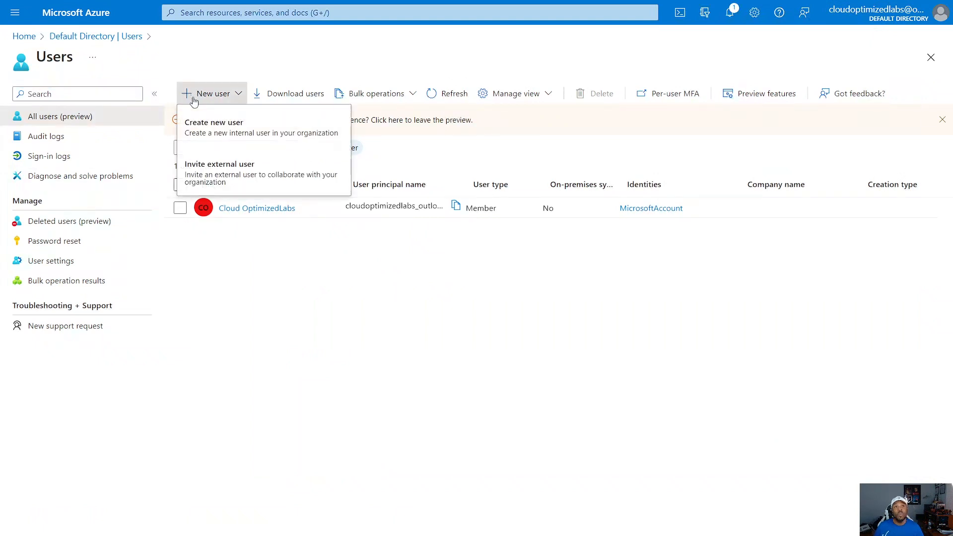
click(212, 133)
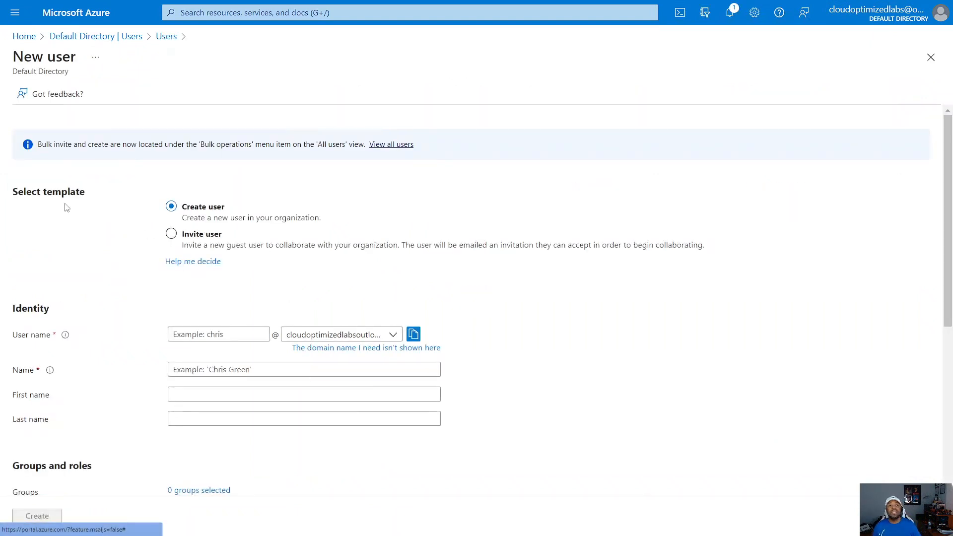
Set the new user's user name to YaBoi on the existing directory domain and the name to Yaboi
scroll(233, 276, down, 1)
scroll(233, 276, down, 3)
click(205, 213)
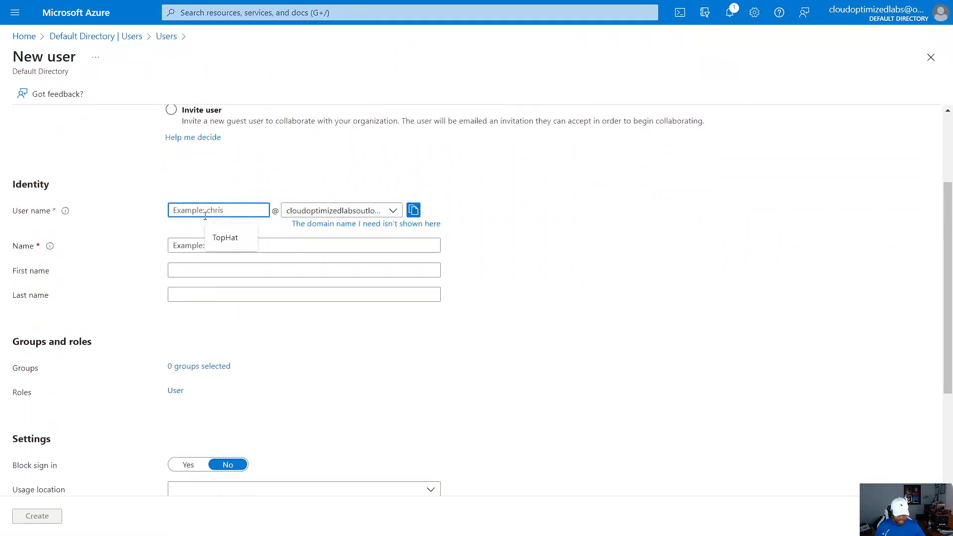
text(YaBoi)
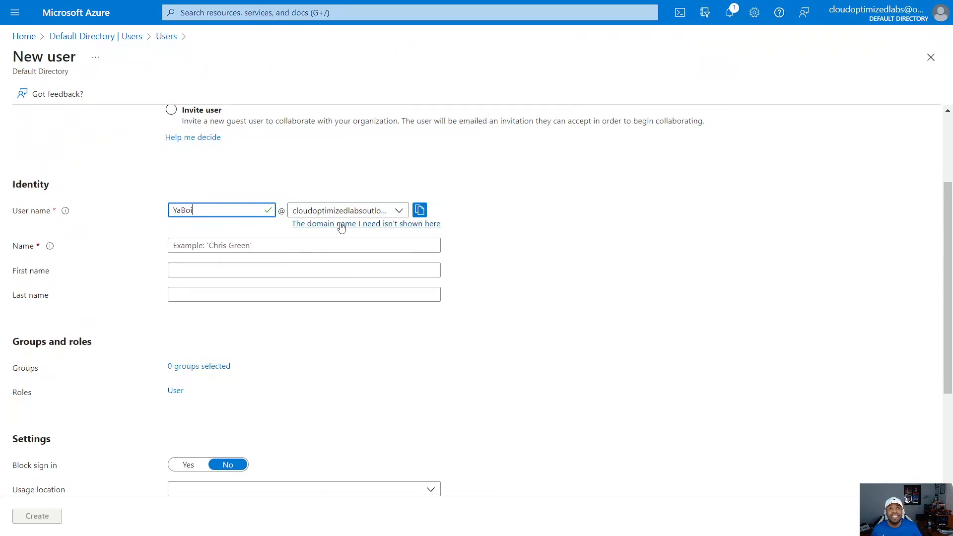
click(402, 214)
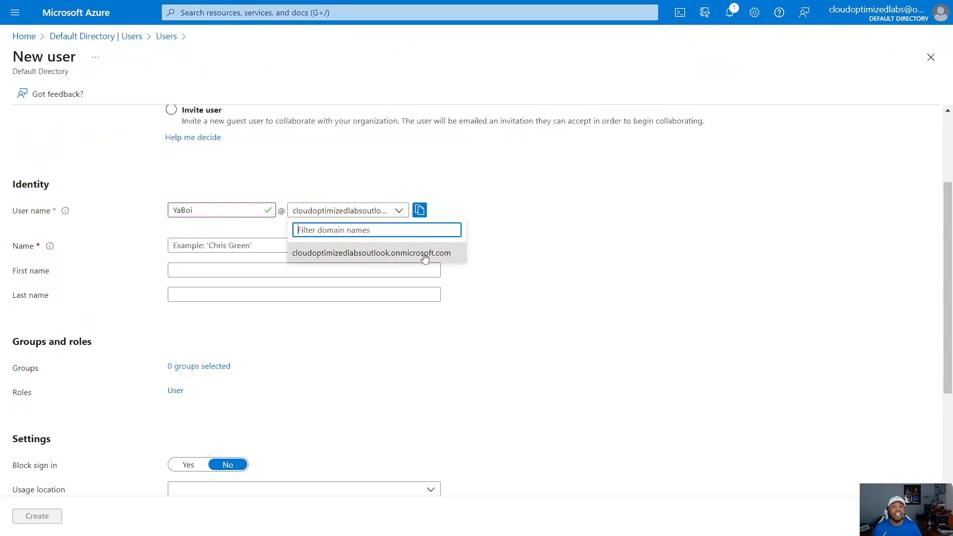
click(566, 248)
click(243, 246)
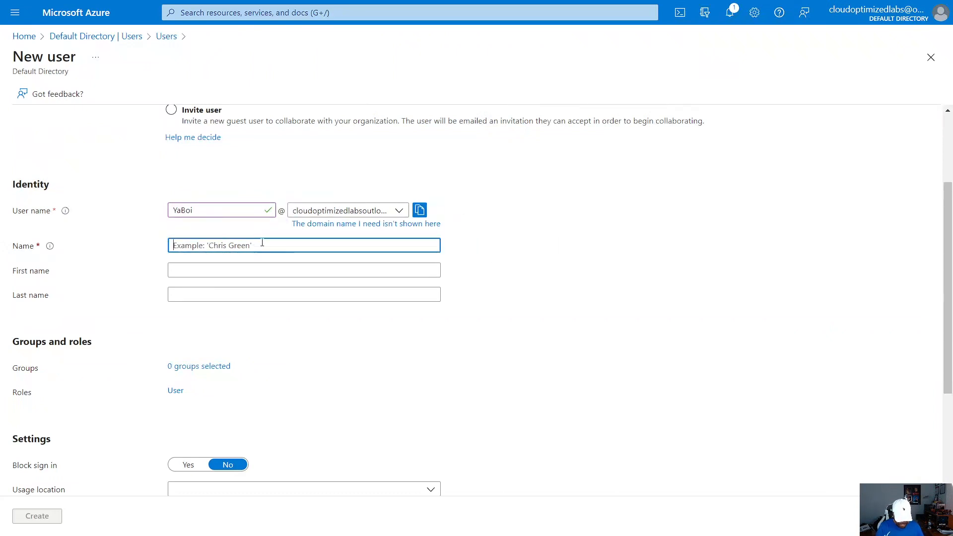
text(Yaboi)
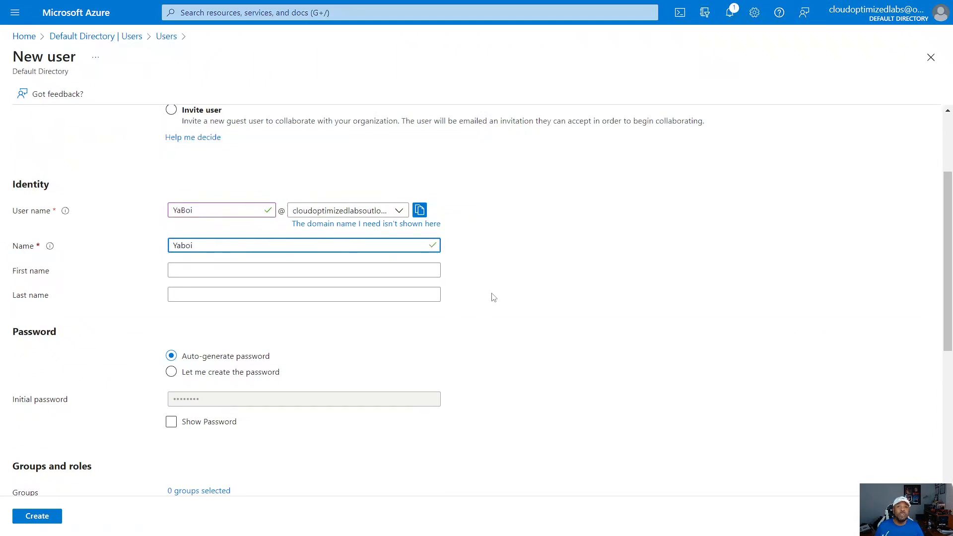
Choose to create the password manually and enter the new user's initial password
scroll(219, 249, down, 2)
click(171, 248)
click(201, 276)
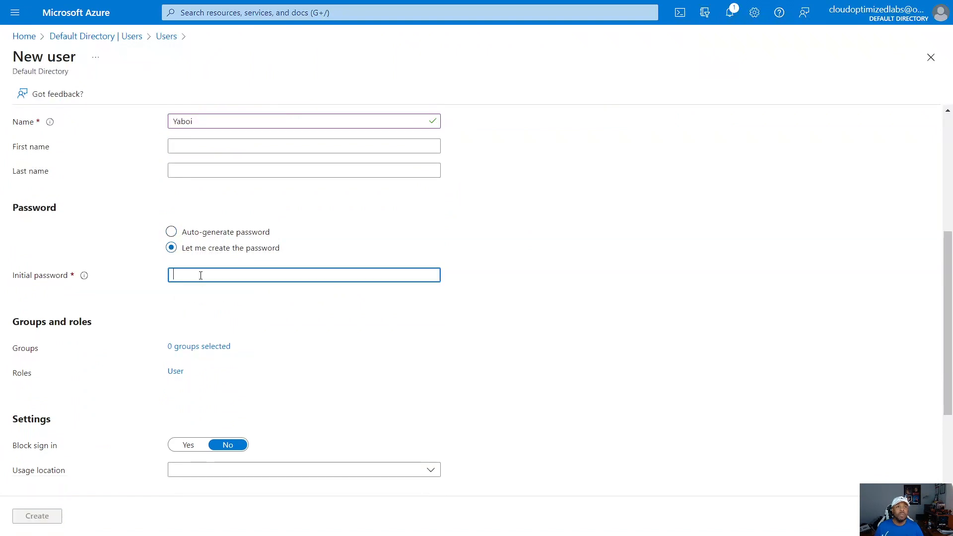
text(****)
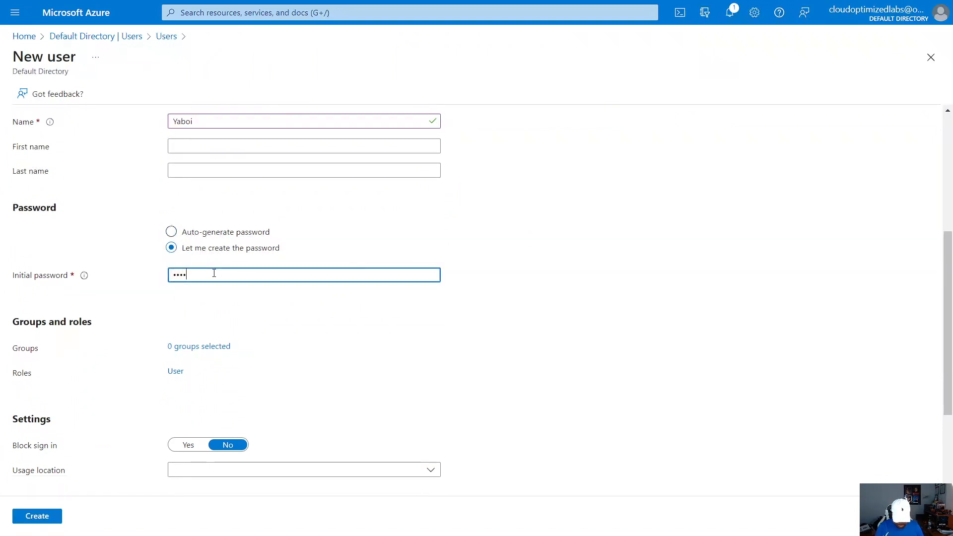
text(***)
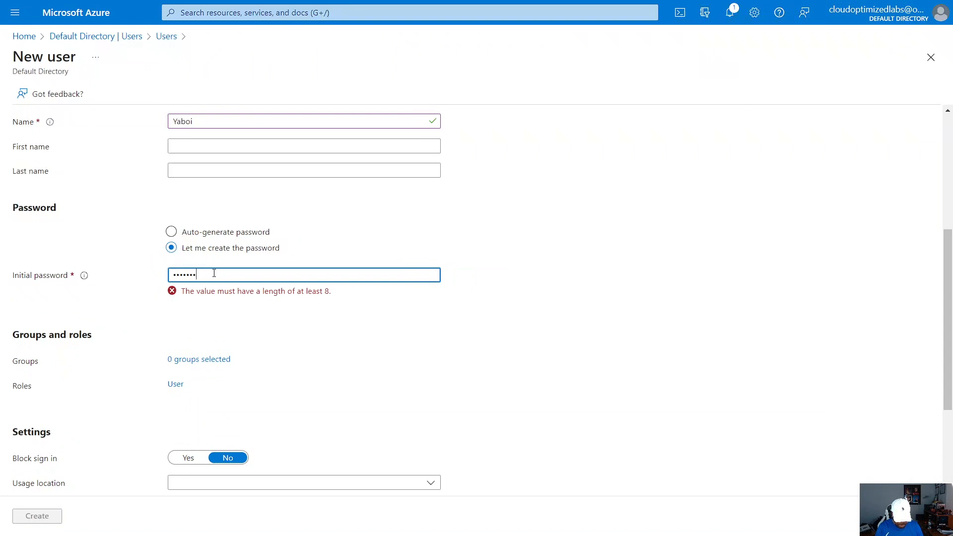
text(****)
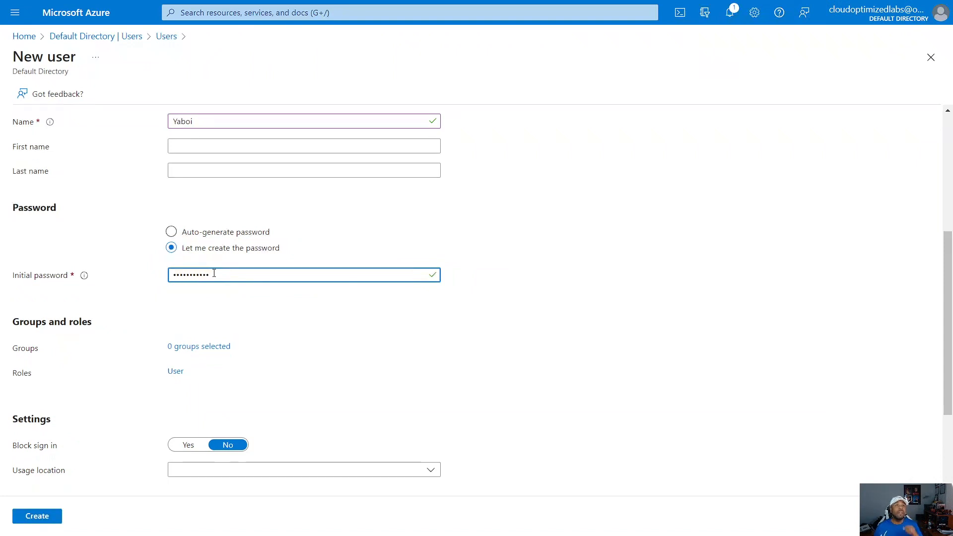
Set the new user's usage location to United States
scroll(228, 327, down, 1)
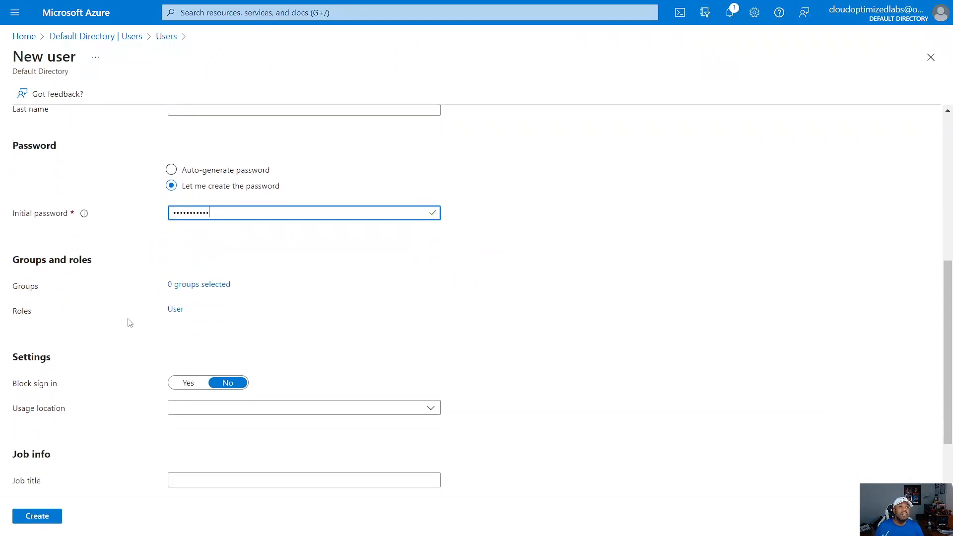
scroll(198, 328, down, 1)
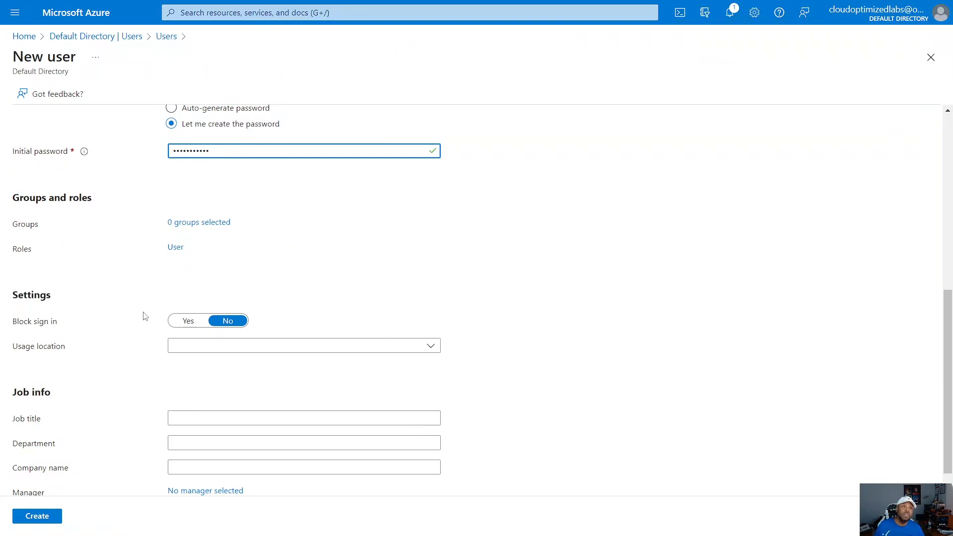
scroll(212, 289, down, 1)
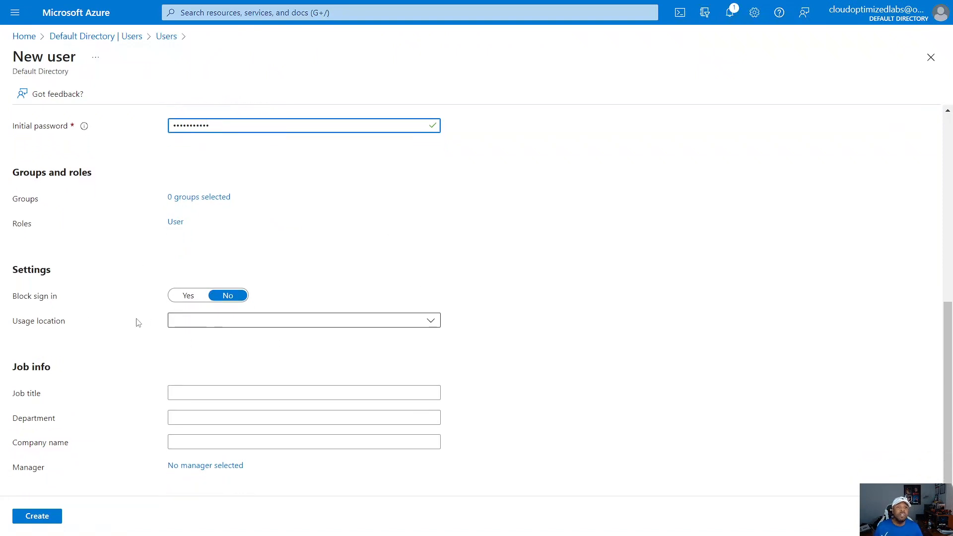
click(309, 321)
scroll(313, 219, down, 10)
scroll(309, 254, down, 20)
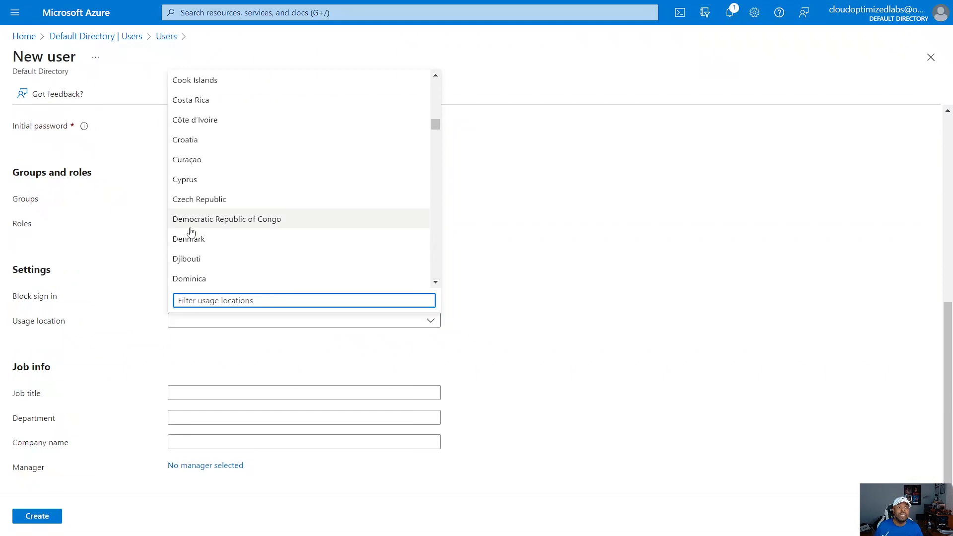
scroll(281, 222, down, 20)
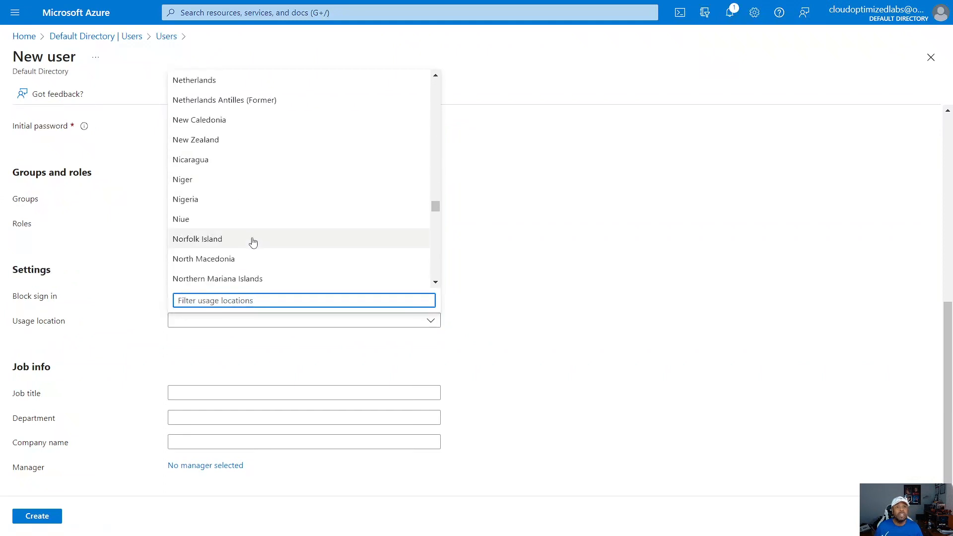
scroll(255, 228, down, 15)
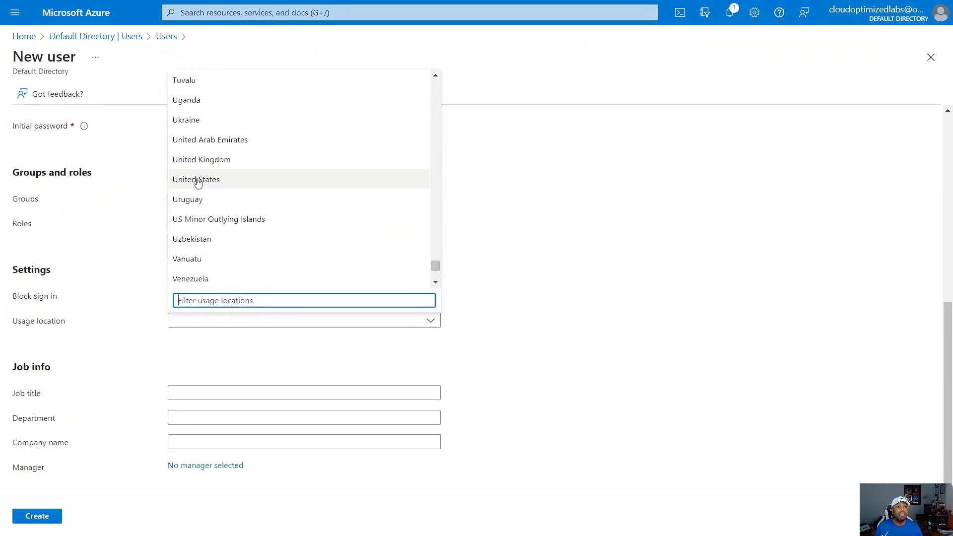
click(195, 179)
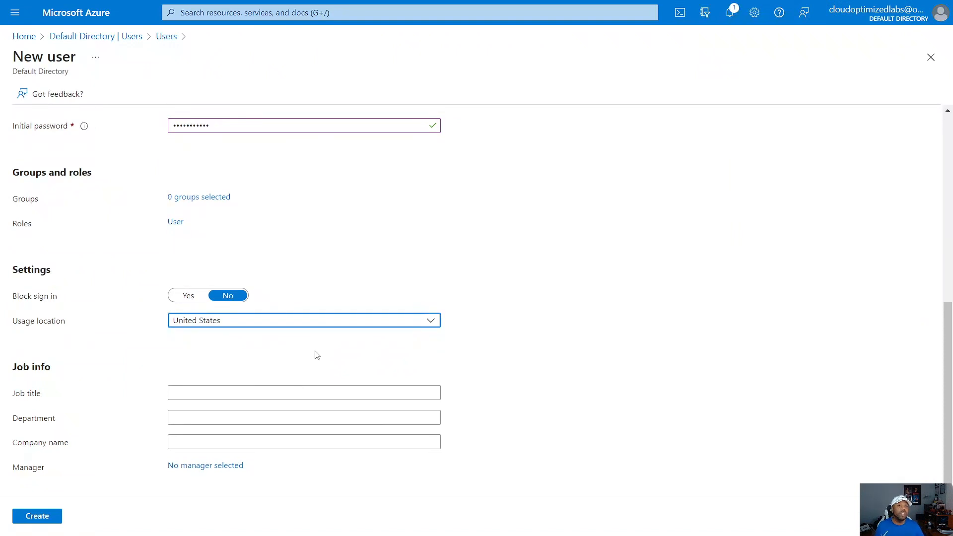
Enter the job title Azure Admin and the department It, and create the user
click(214, 394)
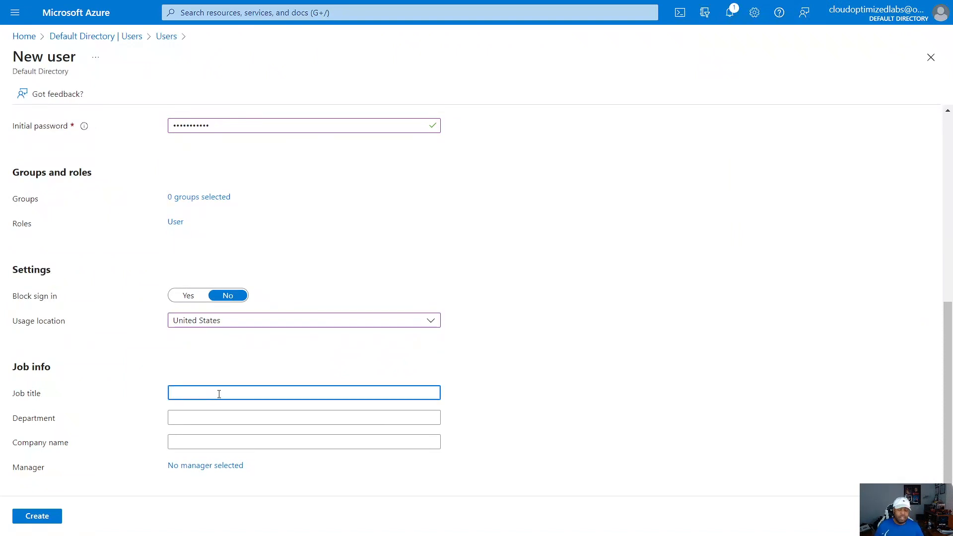
text(Az)
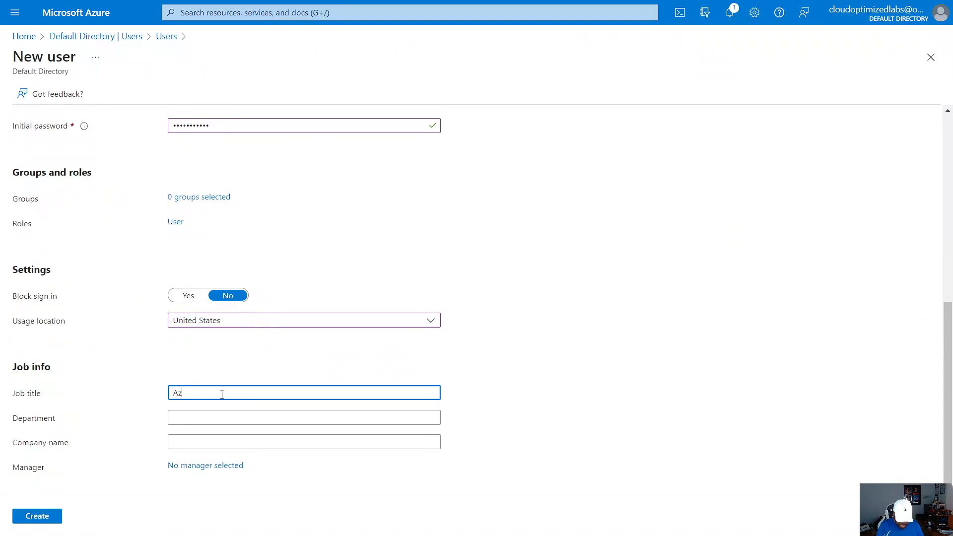
text(ure Admin)
click(191, 418)
text(It)
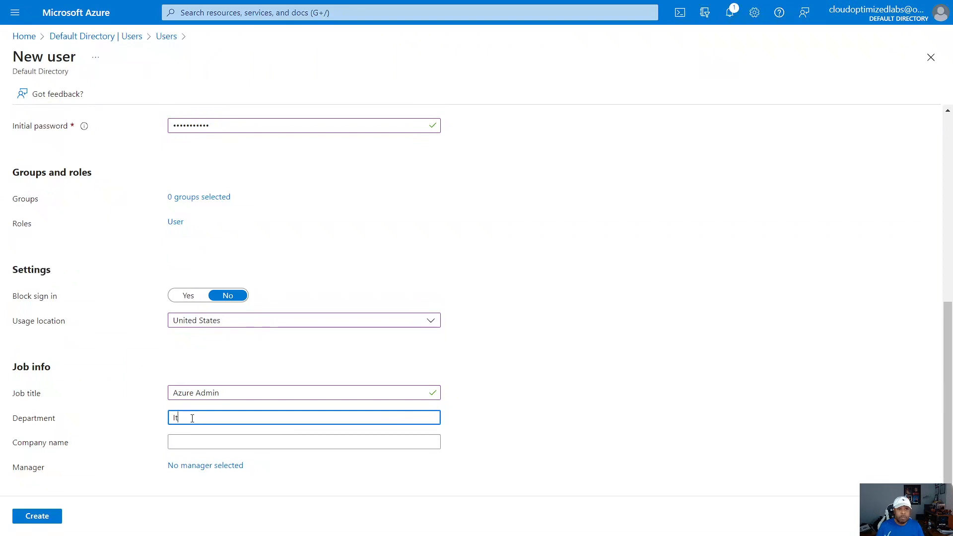
click(37, 516)
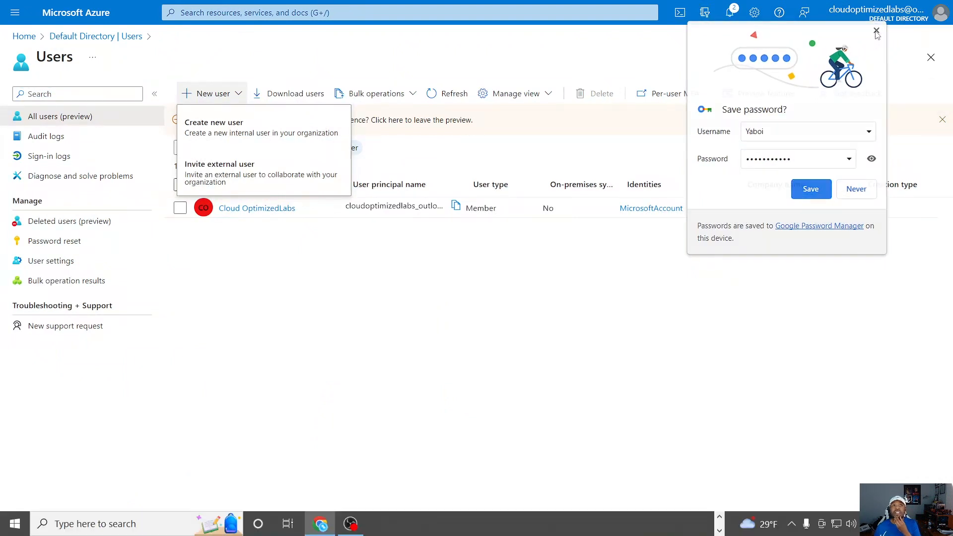
Dismiss the browser's offer to save the password and refresh the users list
click(875, 30)
click(485, 341)
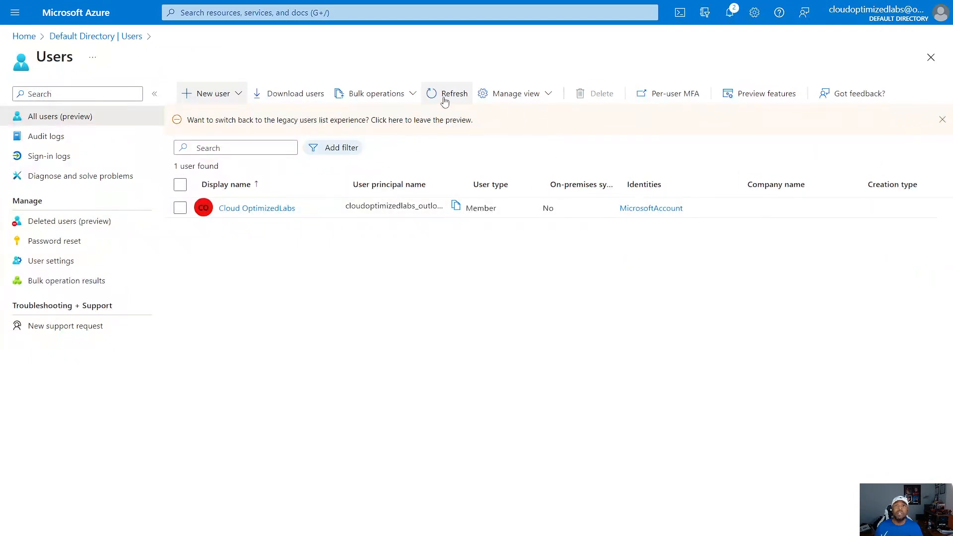
click(449, 95)
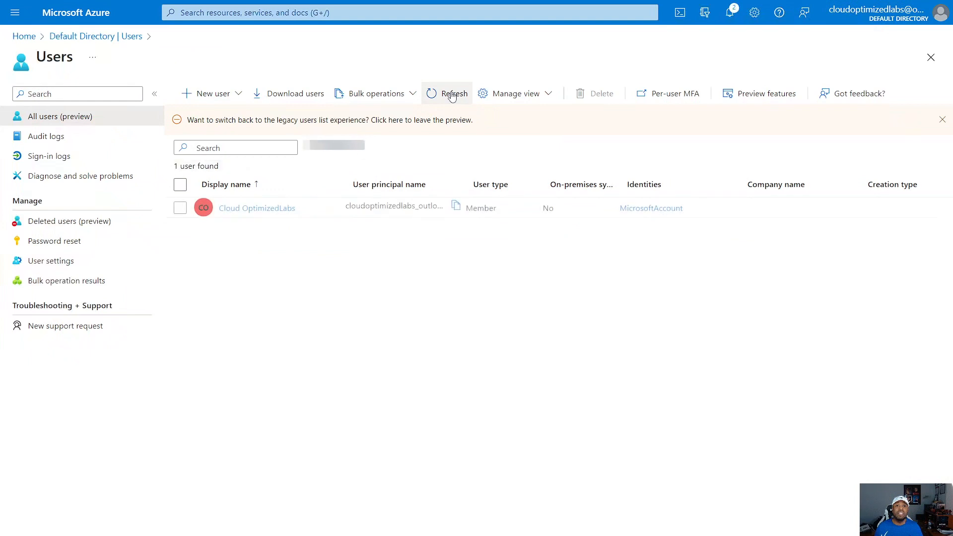
Refresh the users list, open the newly created user's profile and copy its user principal name
click(451, 94)
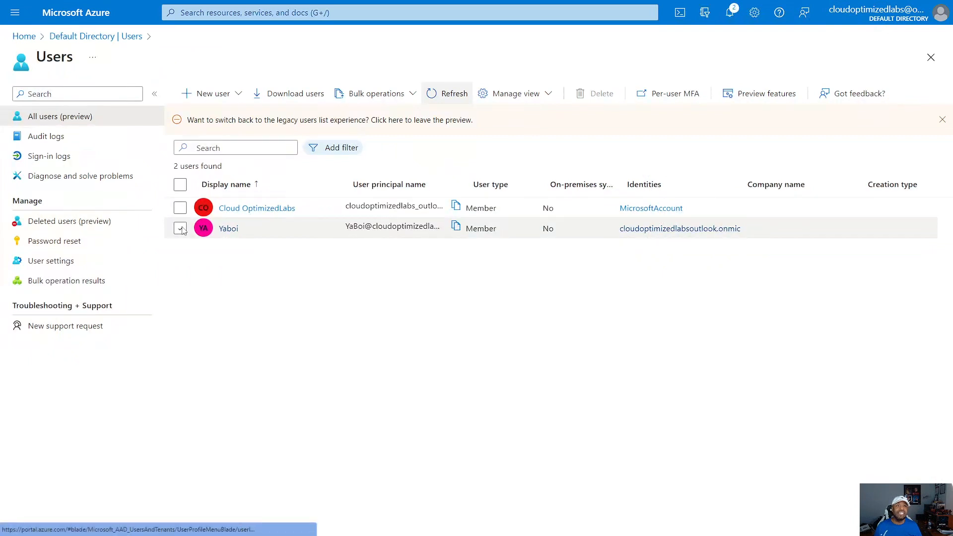
click(228, 231)
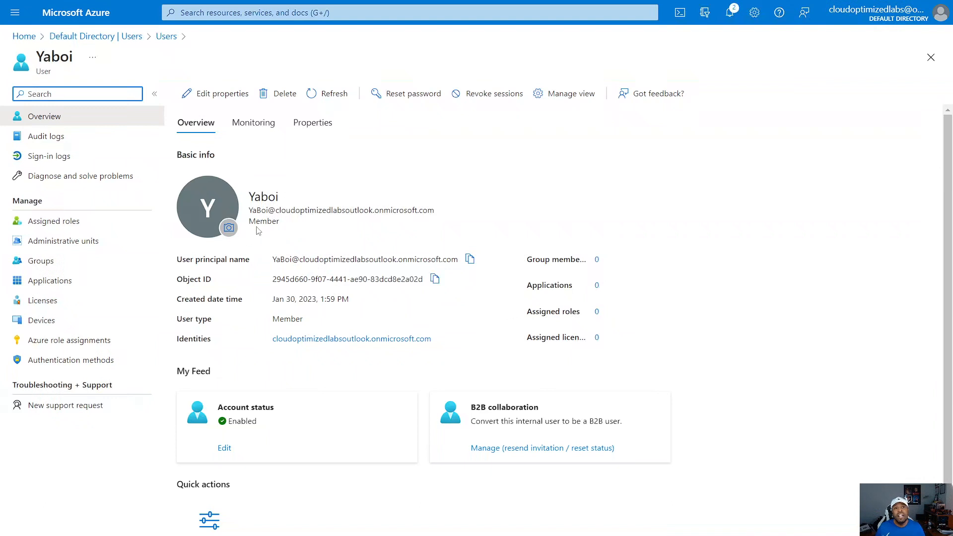
click(470, 258)
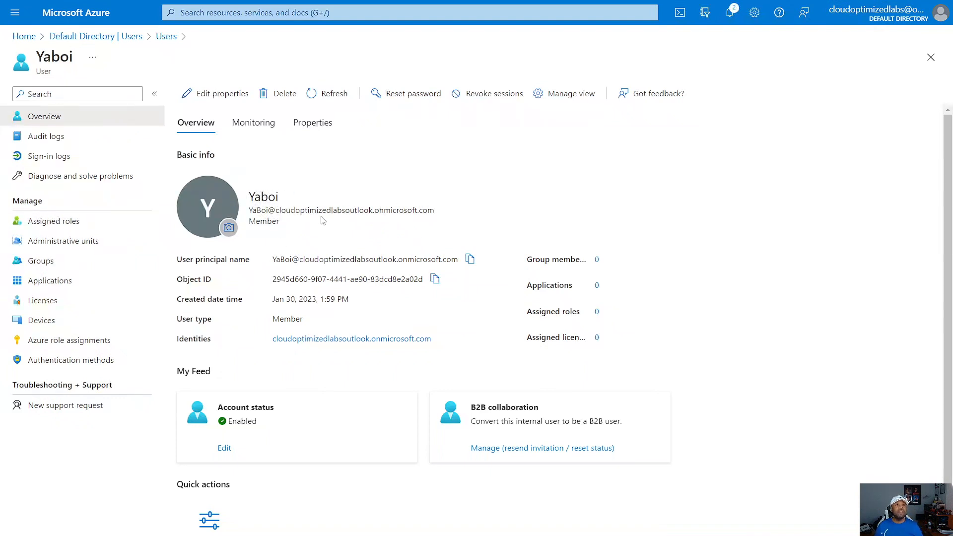
Review the new user's assigned roles, administrative units and group memberships
click(52, 224)
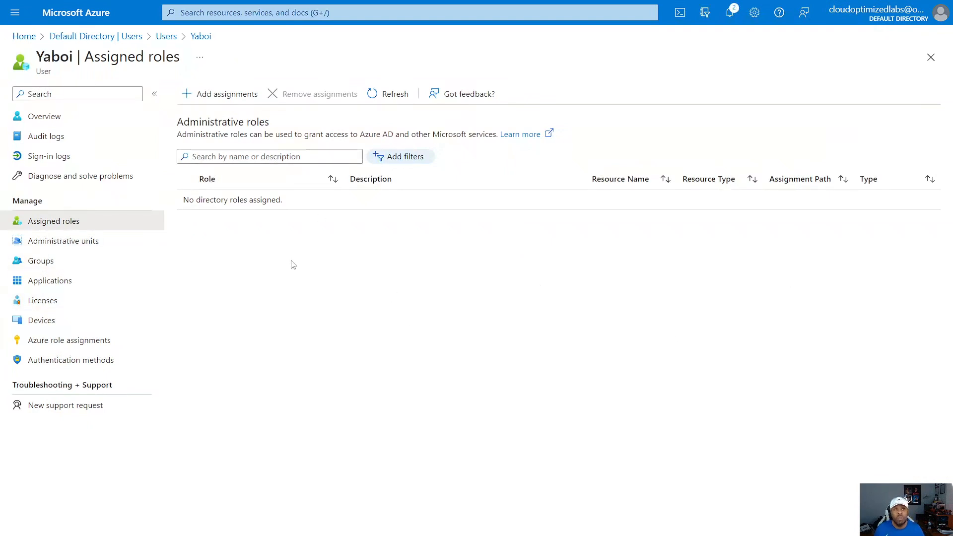
click(43, 242)
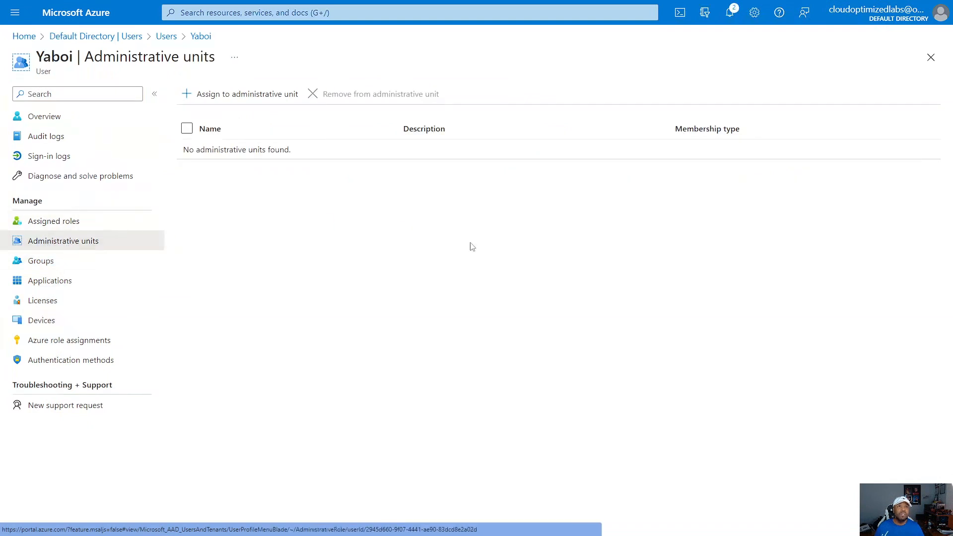
click(56, 259)
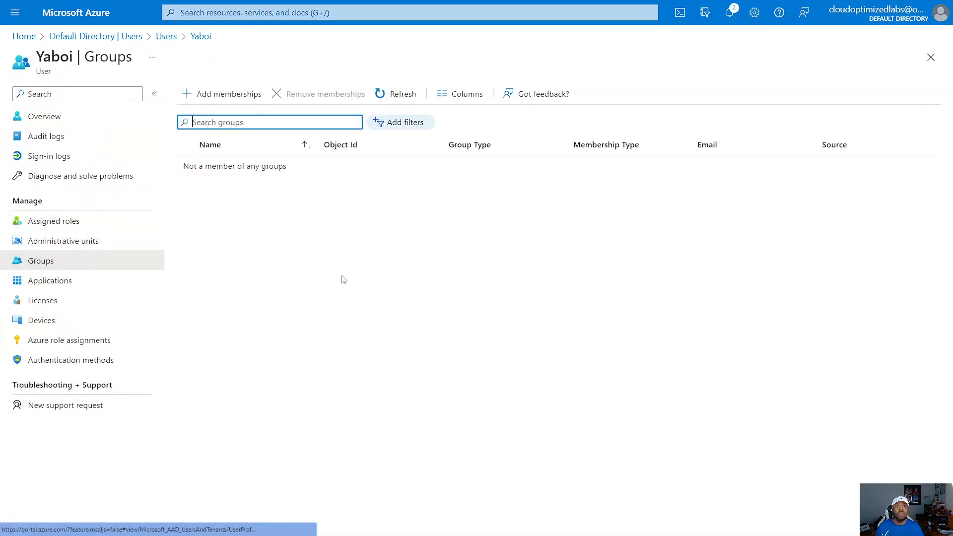
Assign the User Administrator directory role to the new user and refresh the assigned roles list
click(69, 224)
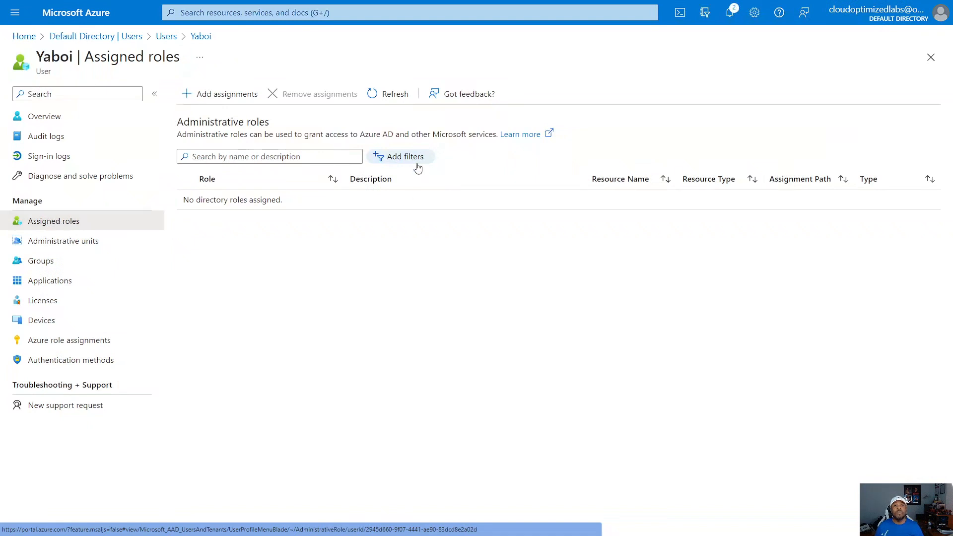
click(201, 98)
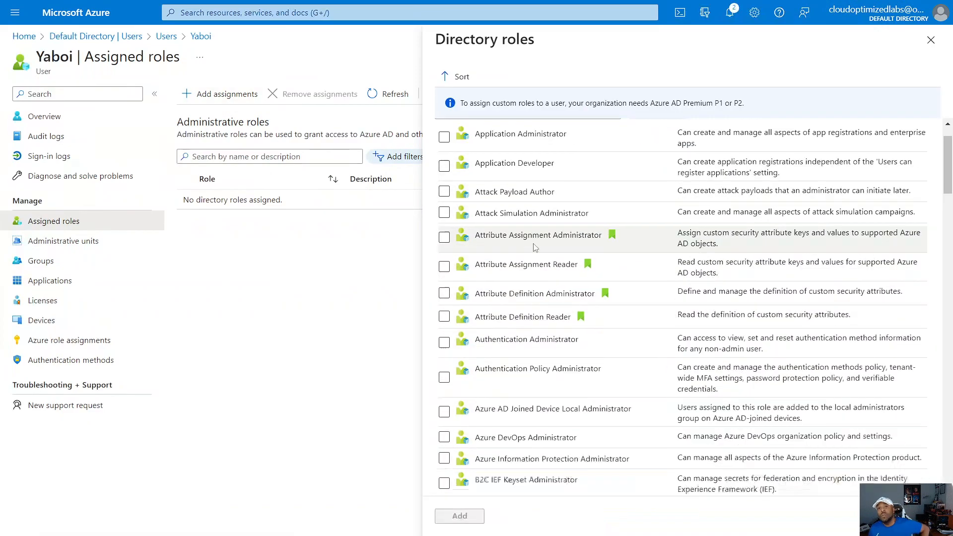
scroll(535, 247, down, 20)
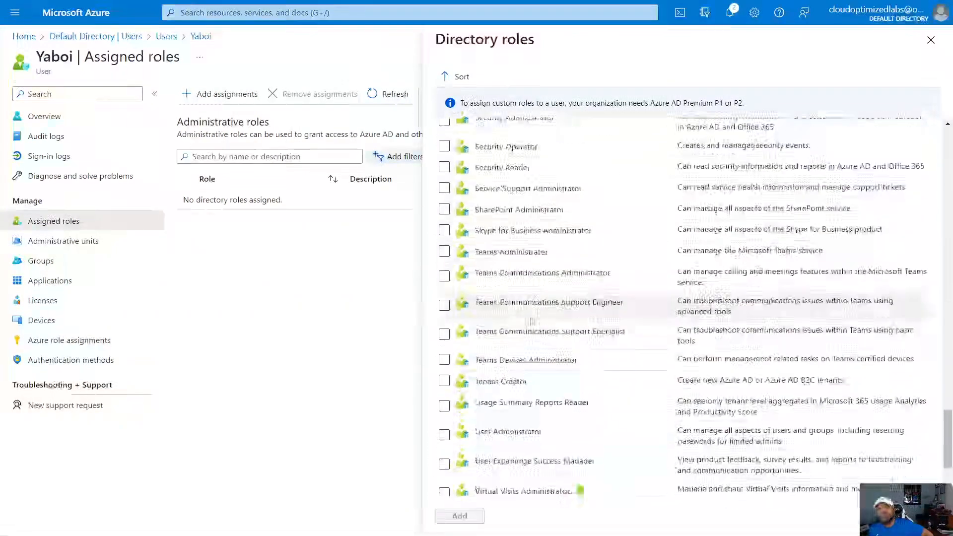
scroll(532, 322, down, 5)
scroll(573, 298, up, 20)
scroll(574, 298, down, 20)
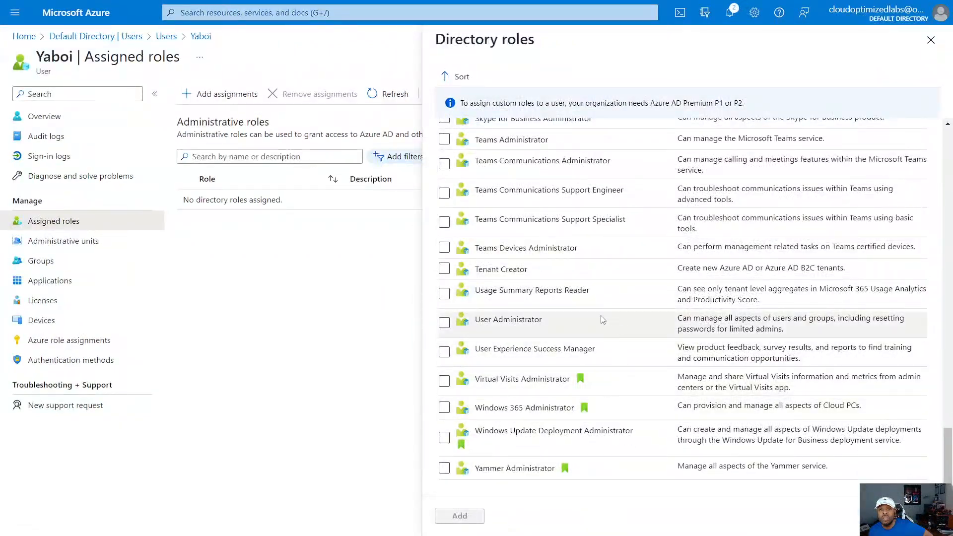
click(444, 324)
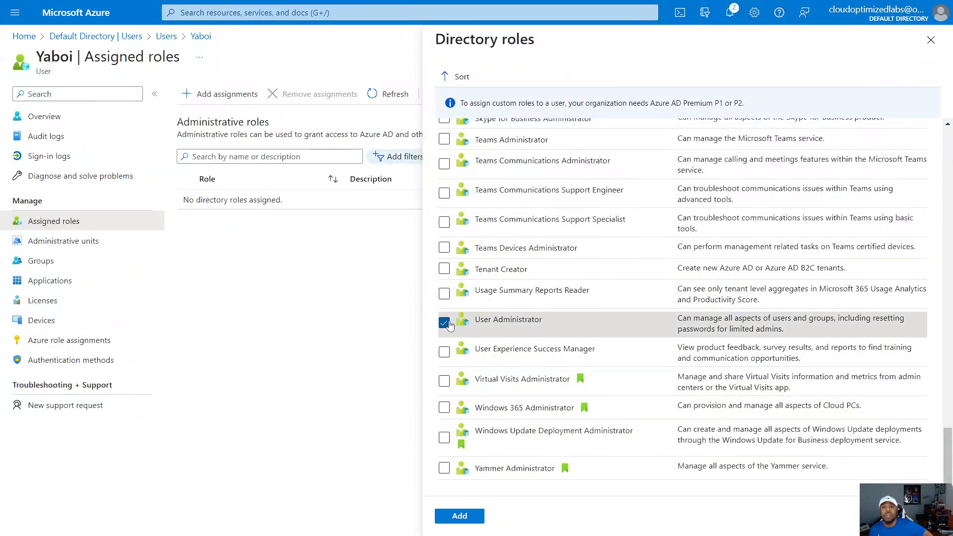
click(460, 516)
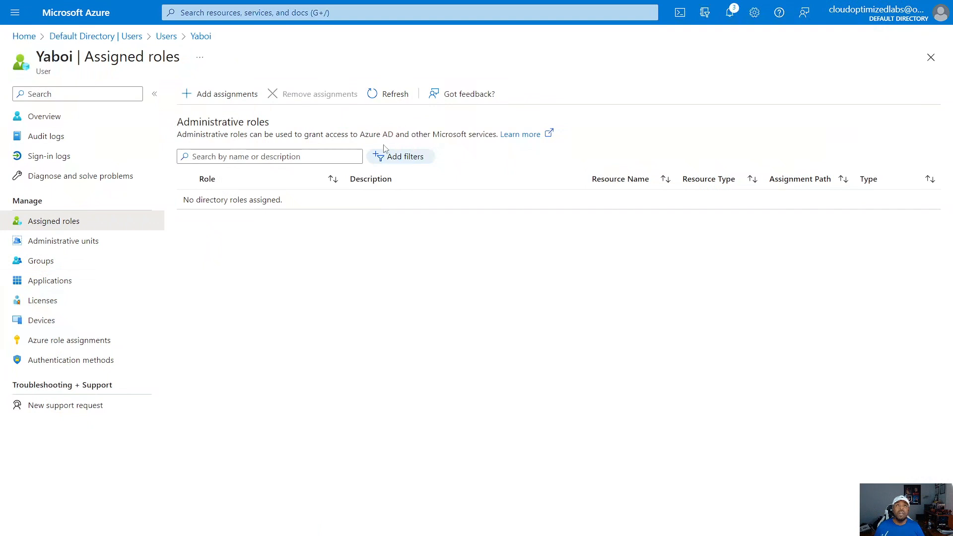
click(394, 94)
click(393, 96)
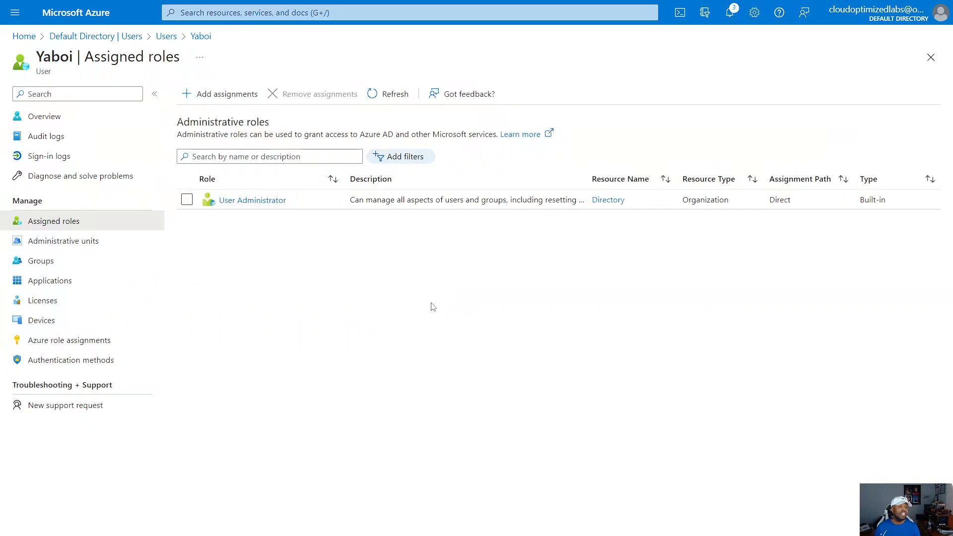
Open a new Incognito browser window and load portal.azure.com in it
key(ctrl+shift+n)
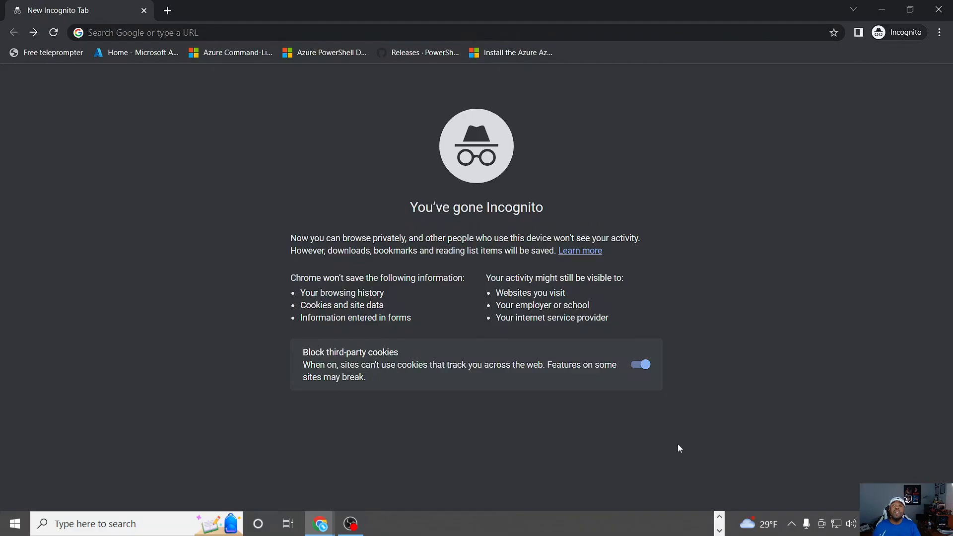
click(227, 33)
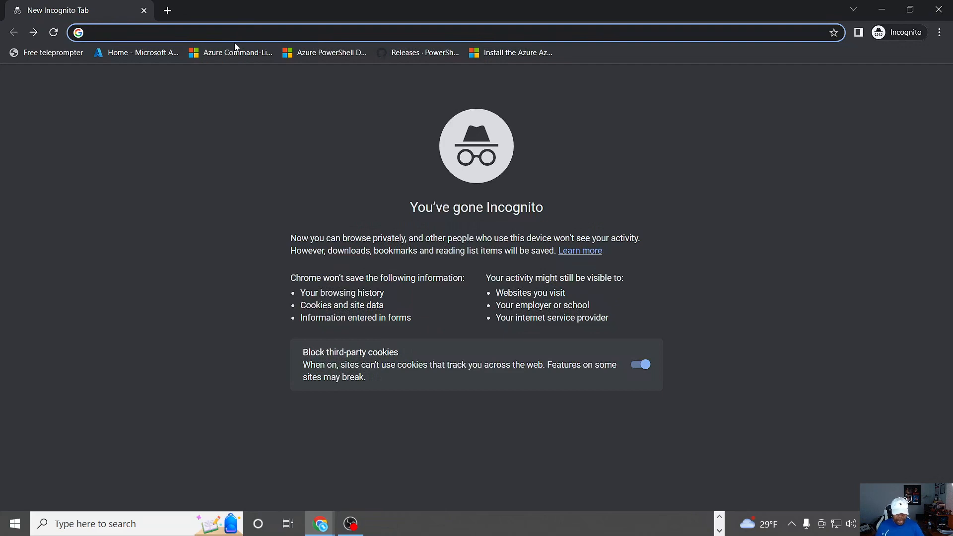
text(porta)
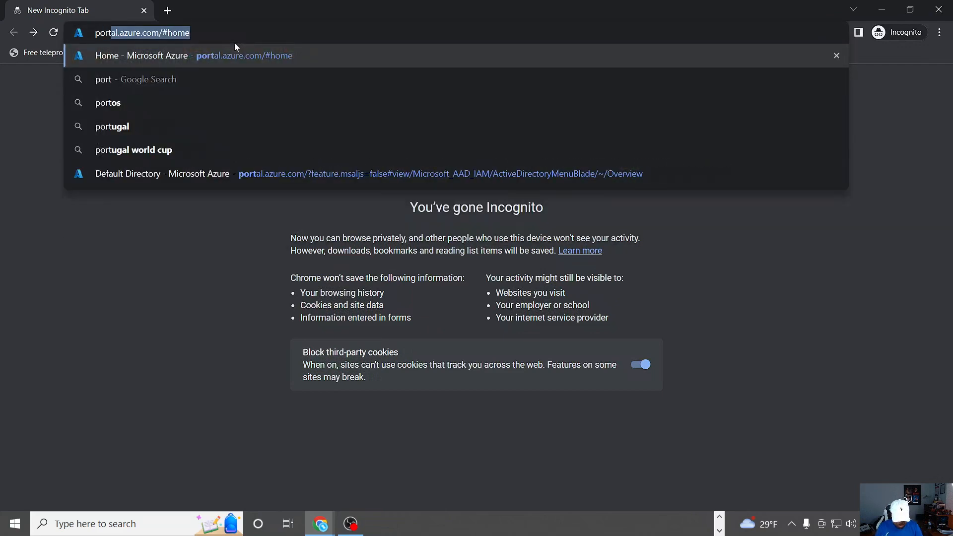
text(l.)
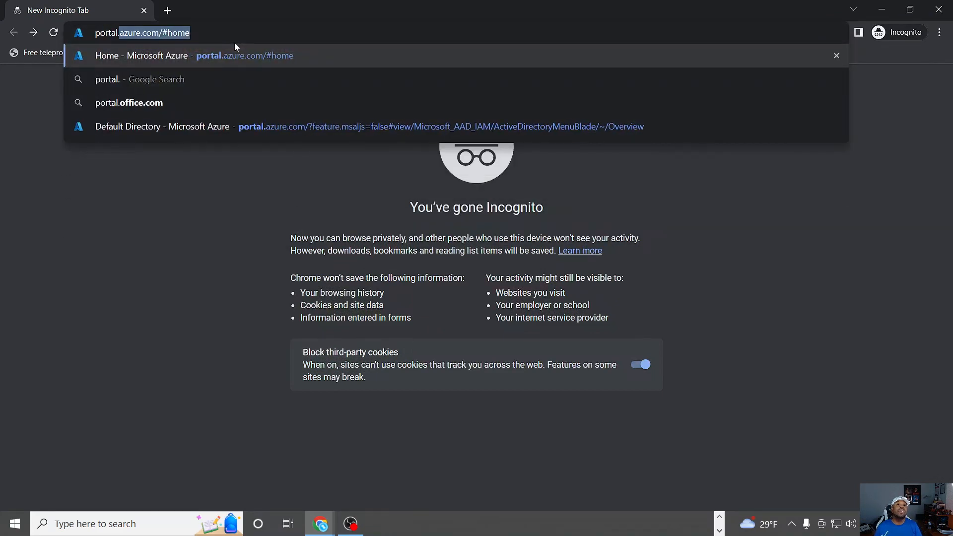
key(Return)
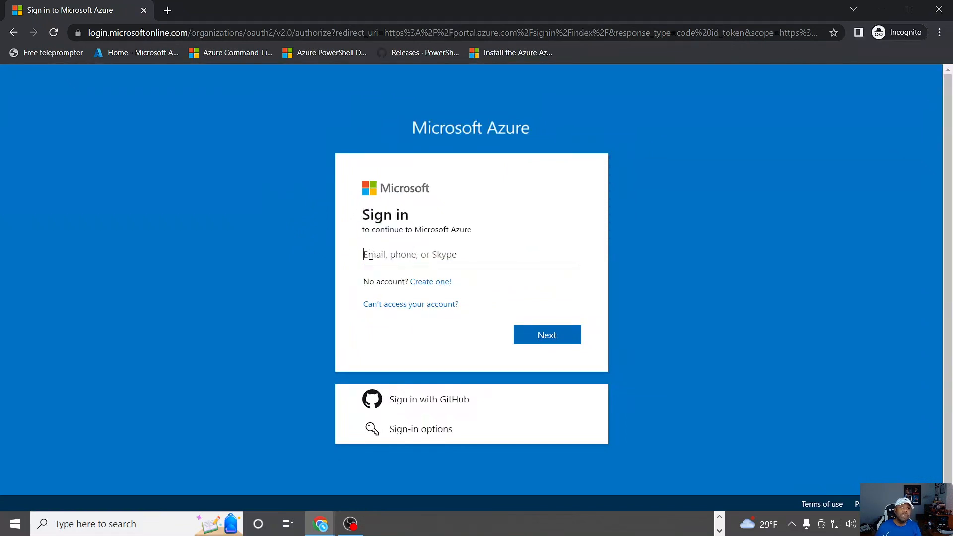
Sign in to Azure with the copied user principal name and the new user's initial password
right_click(372, 255)
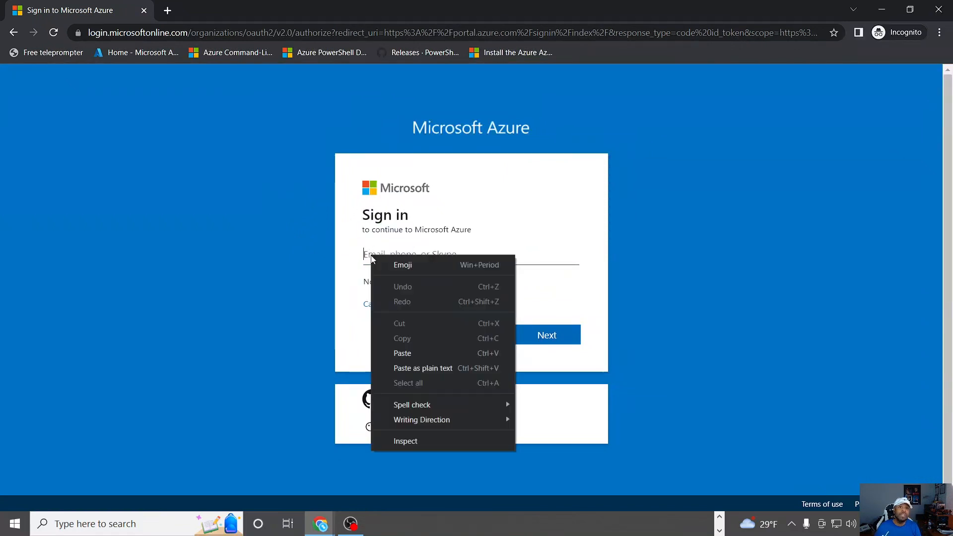
click(400, 351)
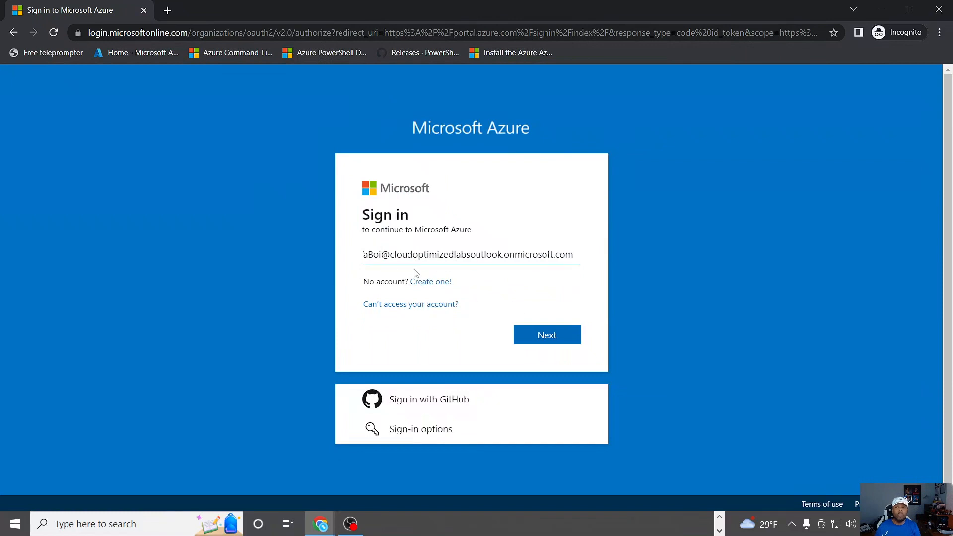
click(533, 336)
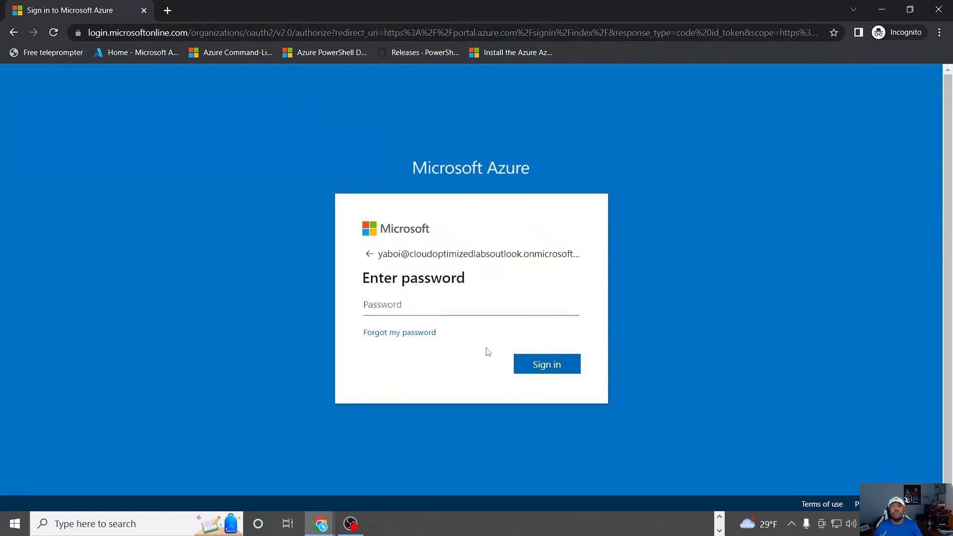
text(•••)
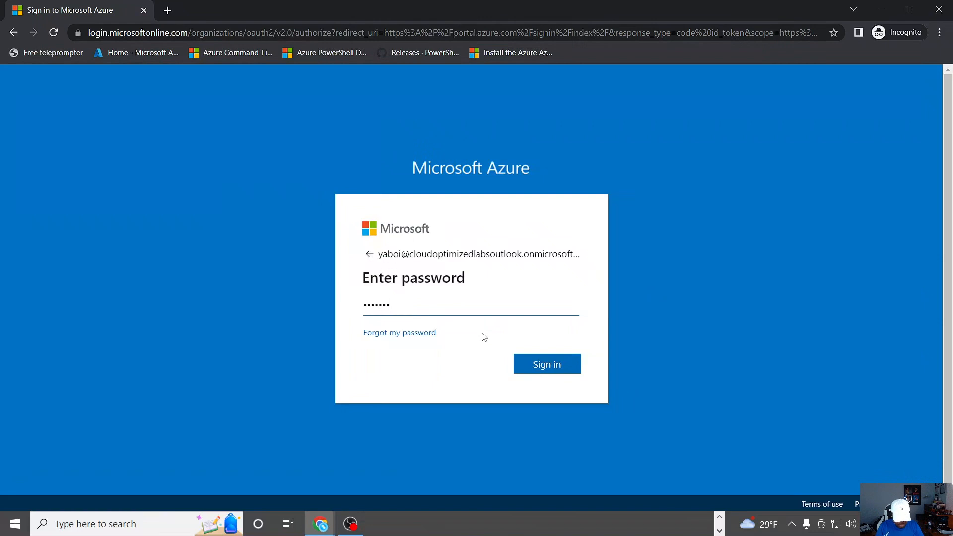
text(•)
key(Return)
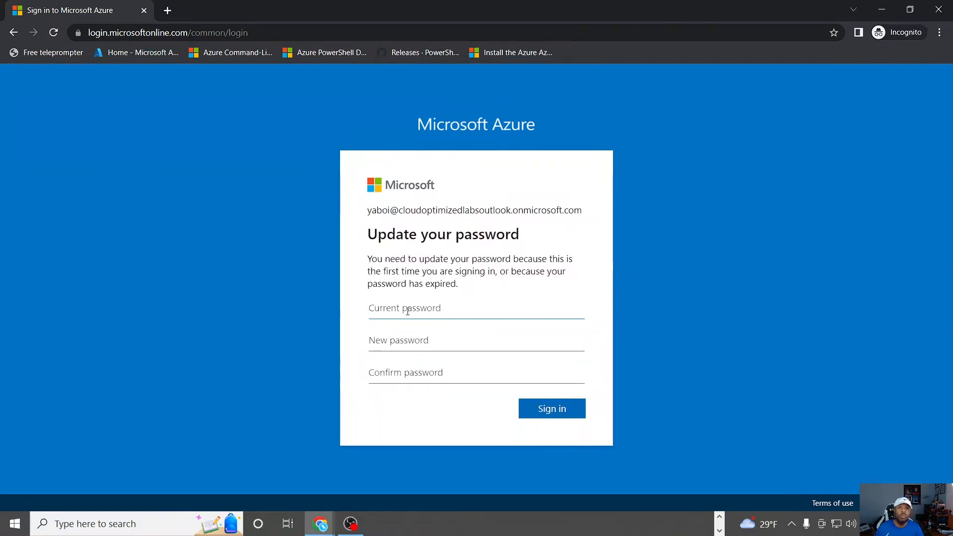
Update the account password by entering the current password and the new password with its confirmation, and submit the form
text(P)
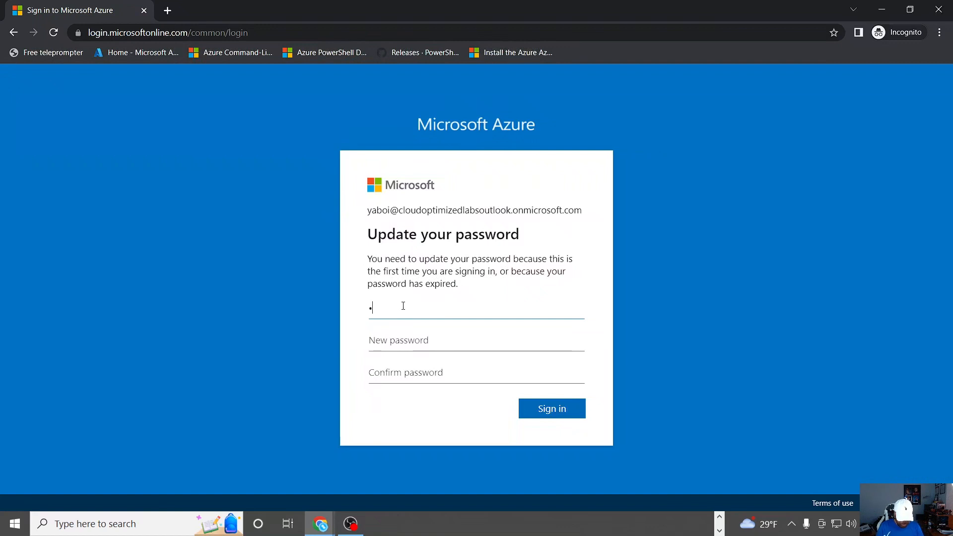
key(BackSpace)
text(Pas)
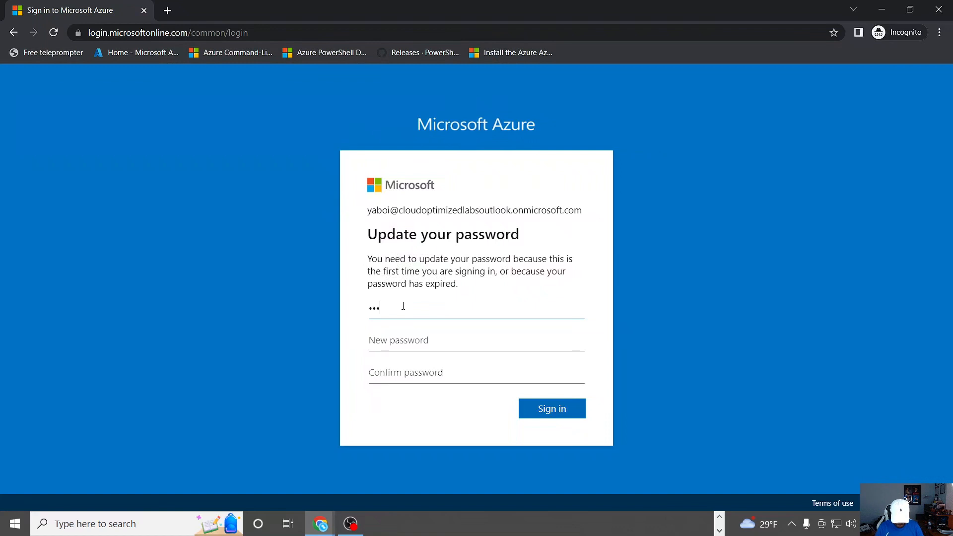
text(••••••••)
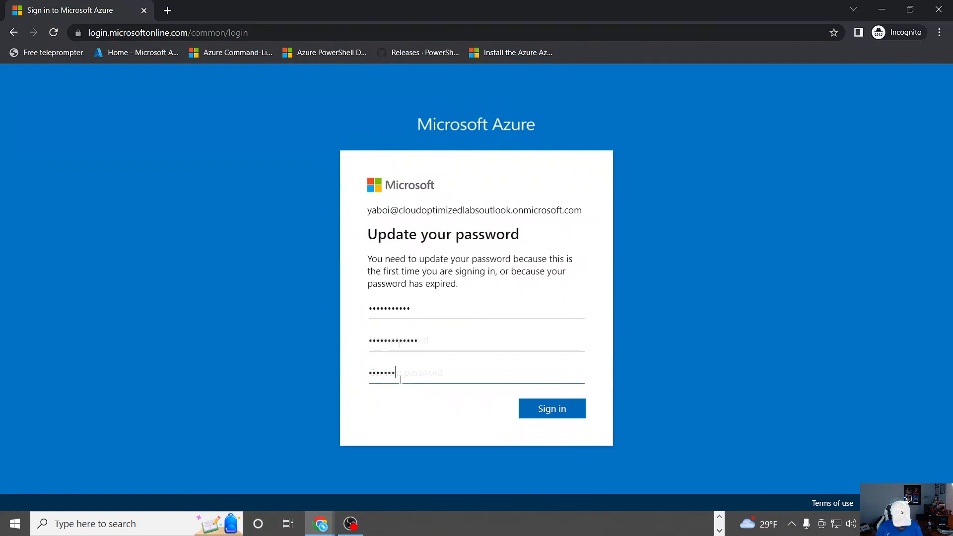
text(••••••)
click(556, 407)
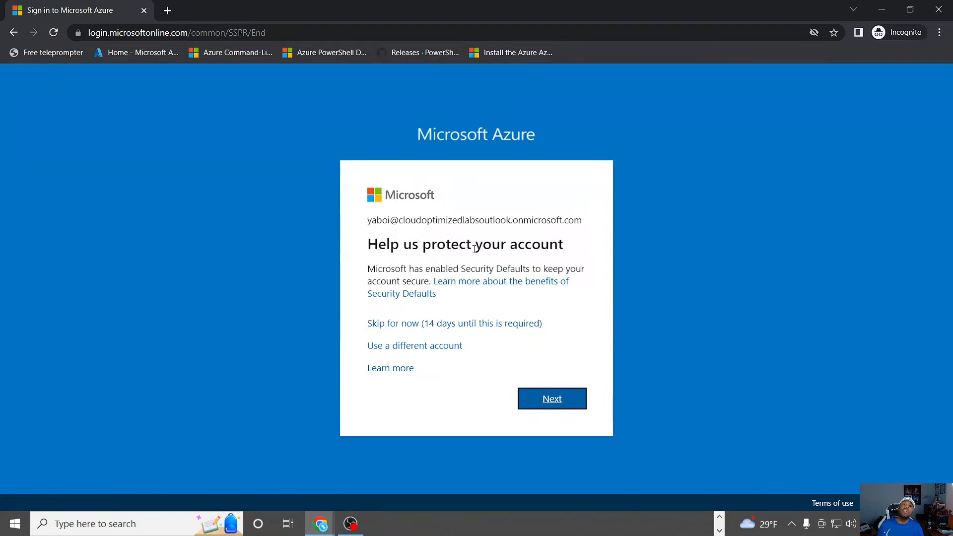
Skip the account protection setup for now, decline to stay signed in, and postpone the welcome tour
click(429, 329)
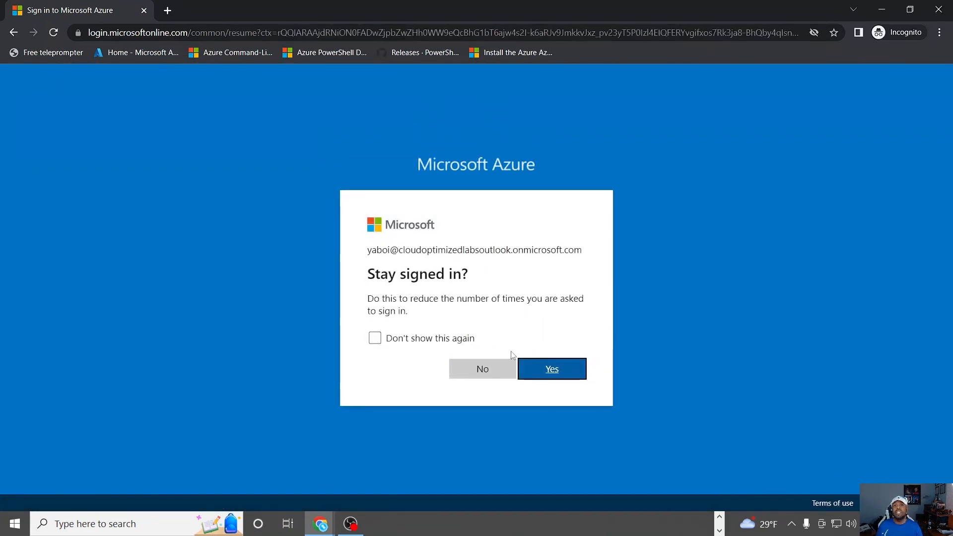
click(481, 369)
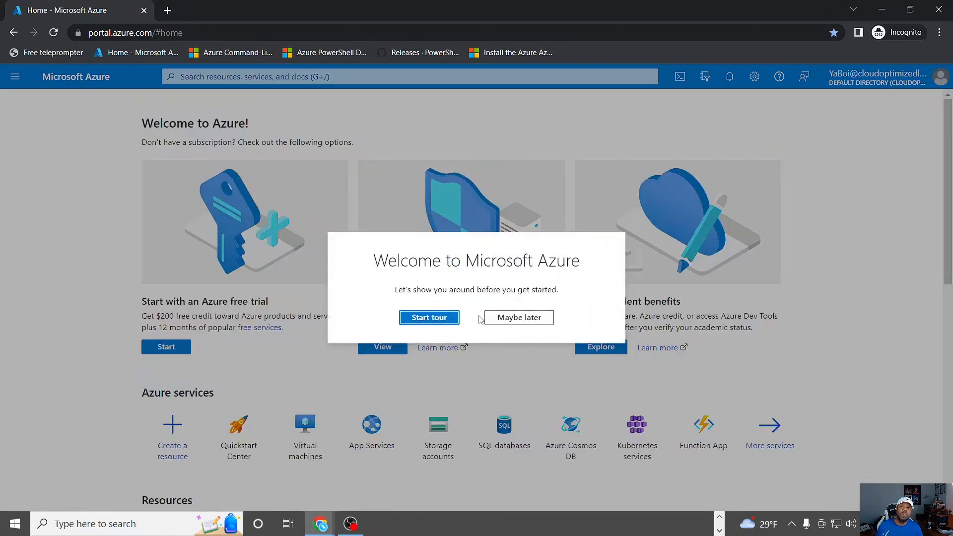
click(511, 318)
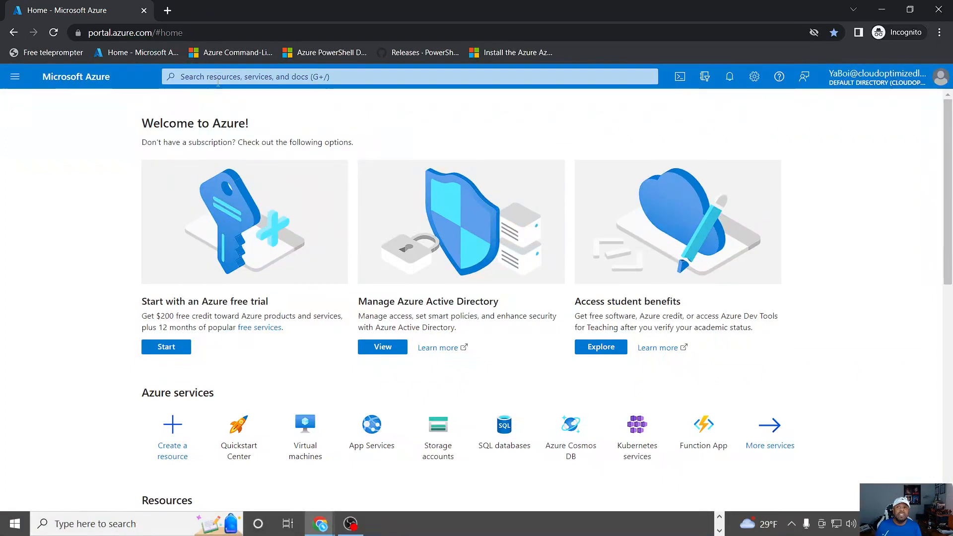
Search the portal for "active", open Azure Active Directory and go to the directory's User settings
click(203, 80)
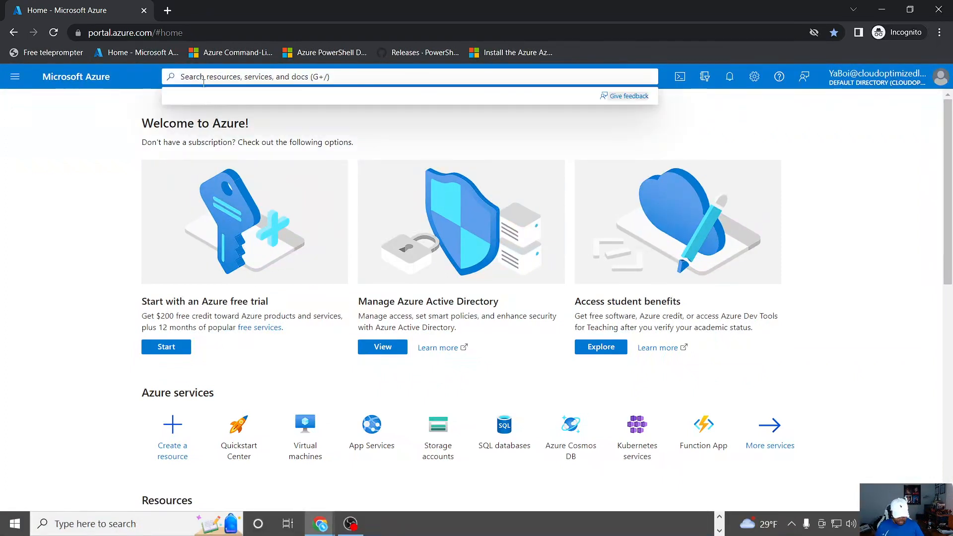
text(active)
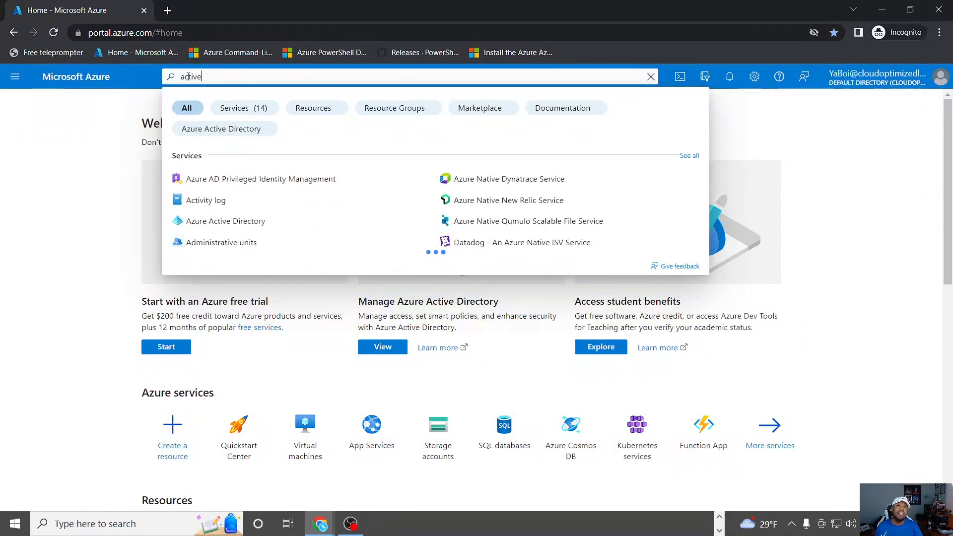
click(230, 222)
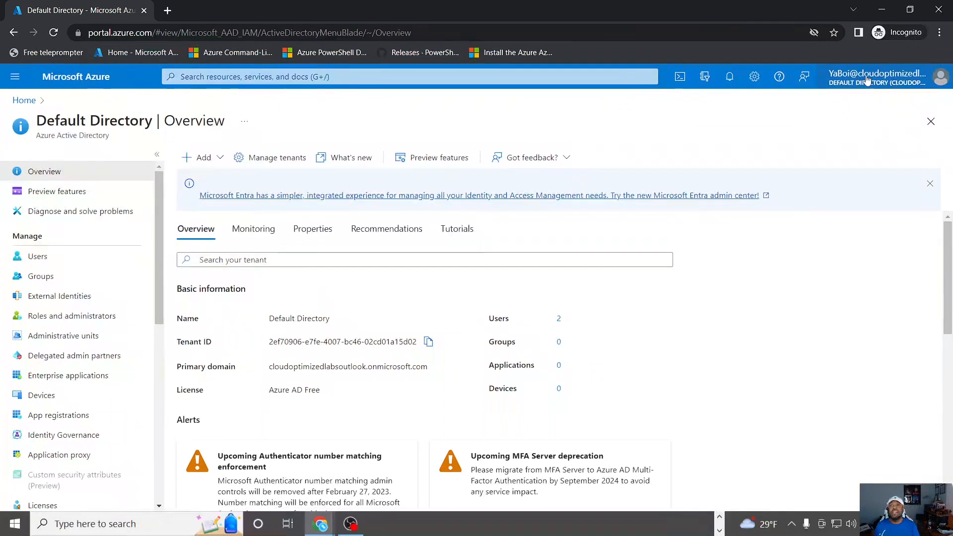
scroll(64, 422, down, 6)
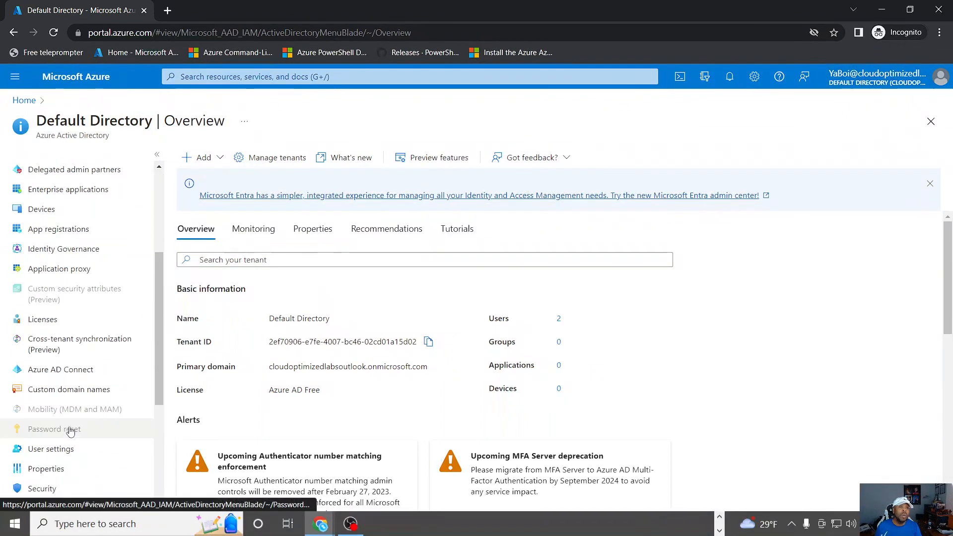
click(44, 327)
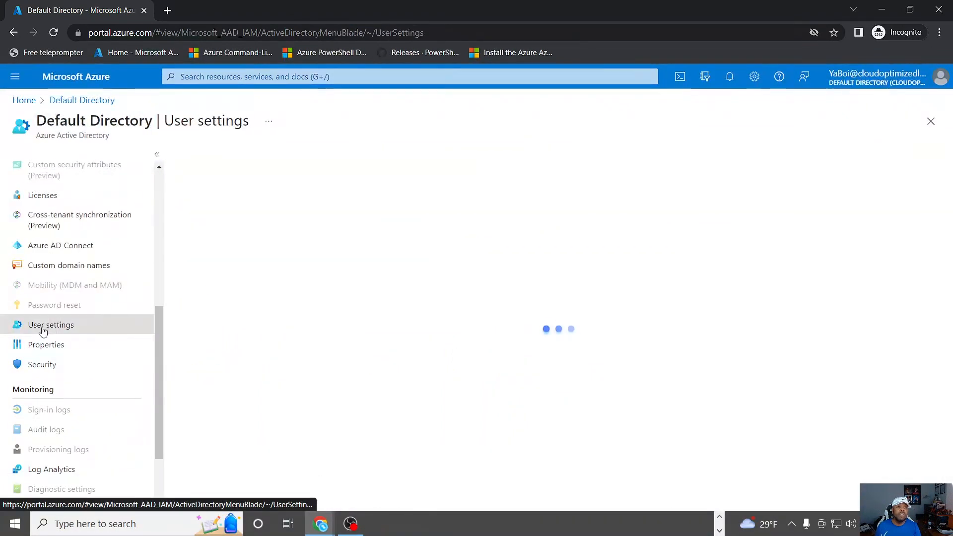
Review the app registration, tenant creation and administration portal options in the directory's user settings
scroll(250, 194, down, 3)
scroll(249, 208, up, 3)
scroll(254, 229, down, 3)
scroll(268, 366, up, 3)
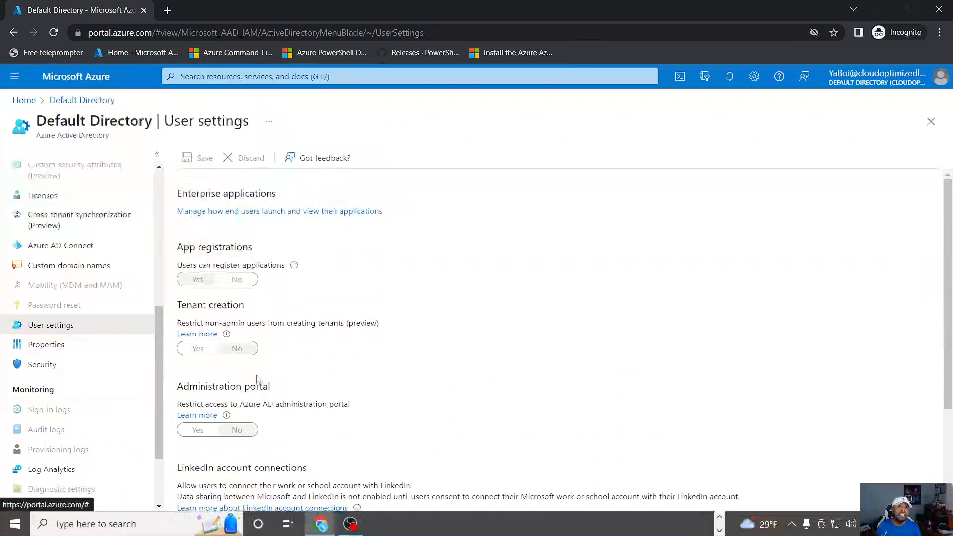
scroll(268, 261, down, 3)
scroll(267, 261, up, 3)
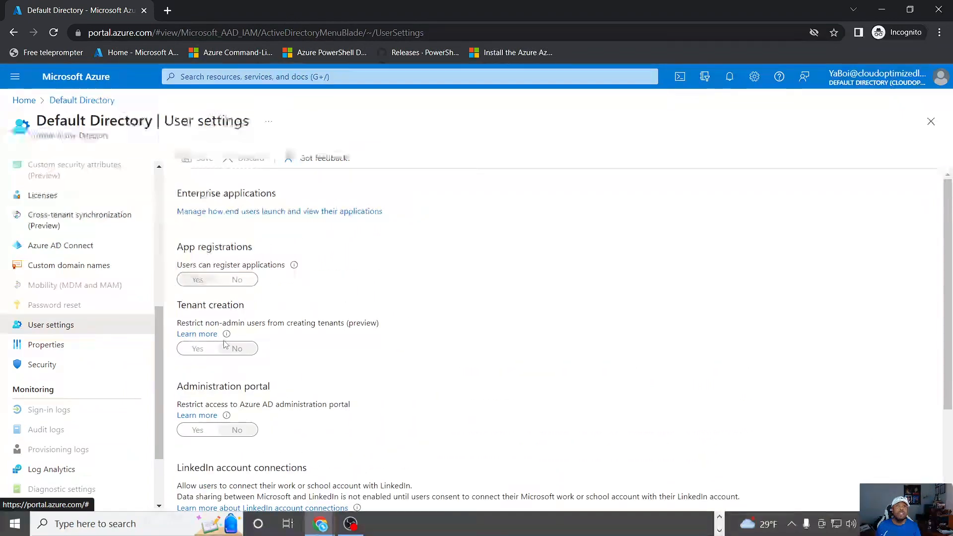
Open the signed-in user's profile from the directory's Users list and display its assigned roles
scroll(90, 335, up, 3)
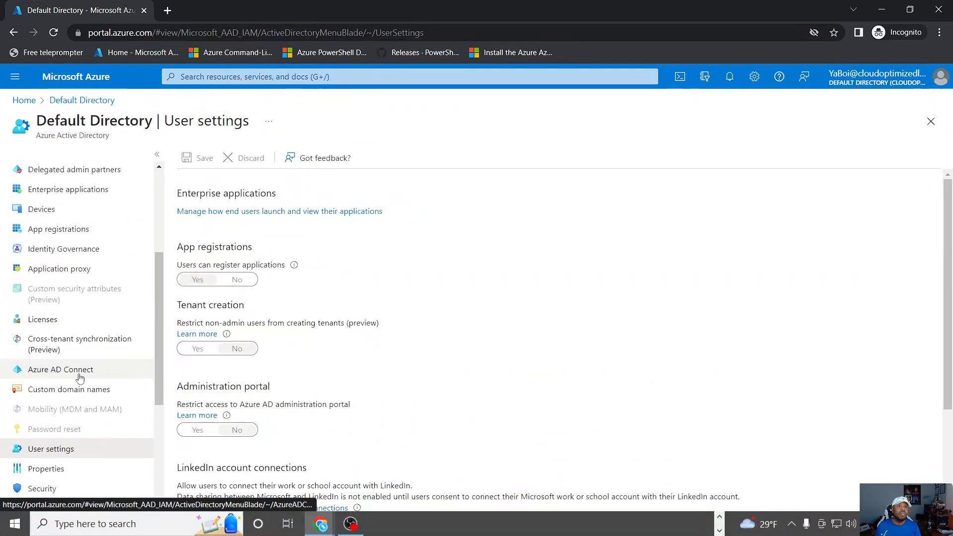
scroll(80, 395, up, 3)
scroll(74, 395, up, 2)
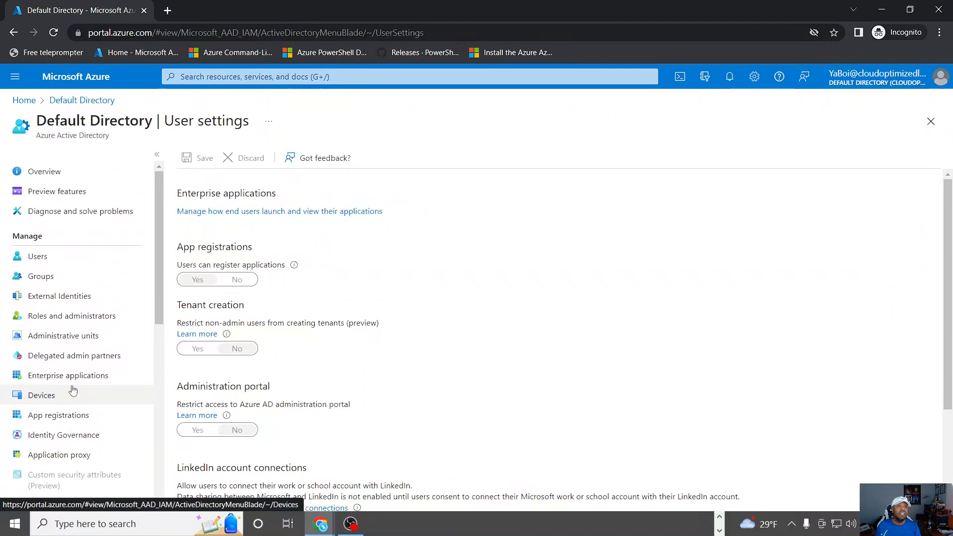
click(38, 259)
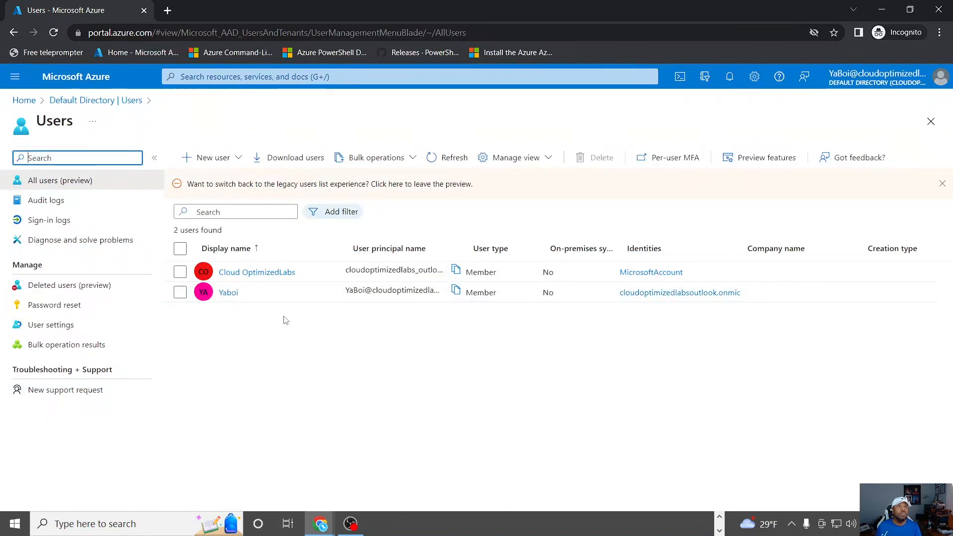
click(227, 298)
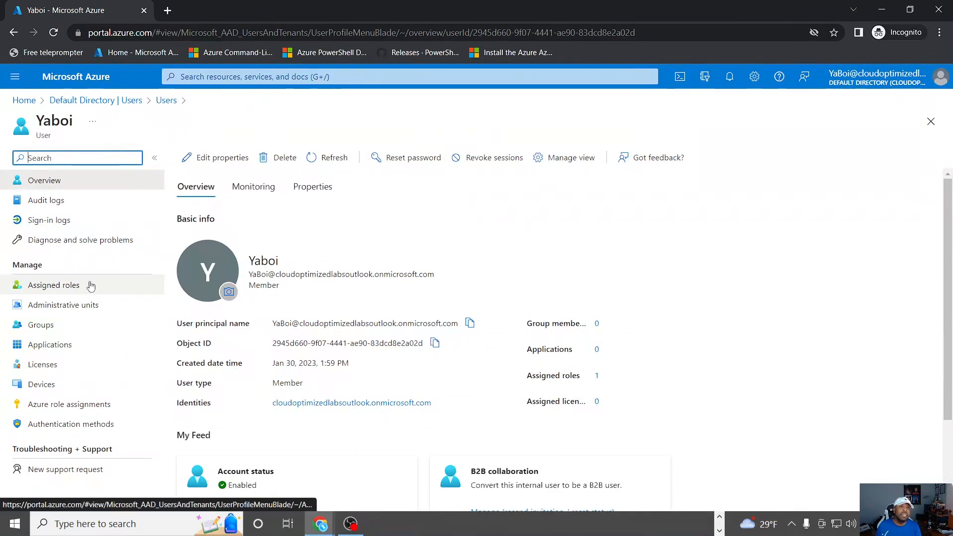
click(45, 286)
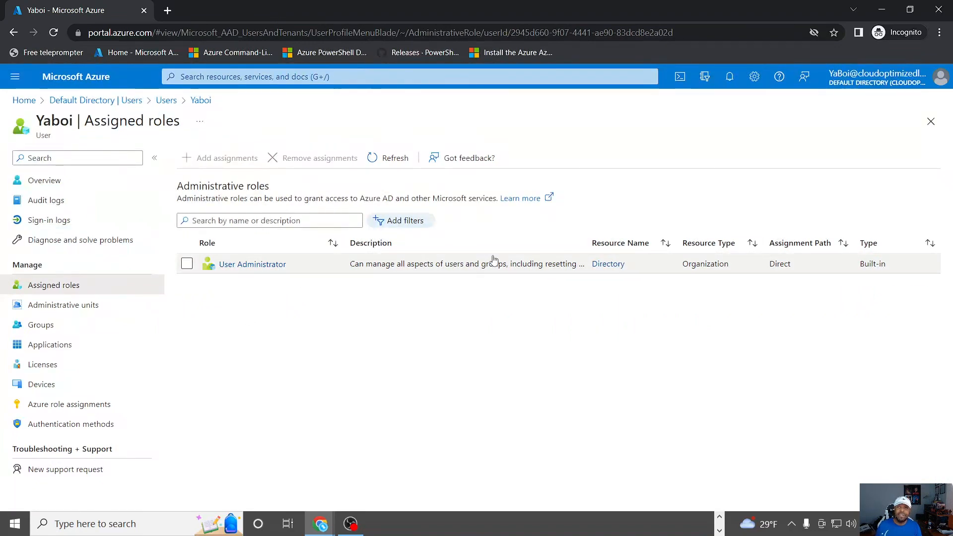
Inspect the assignments of the User Administrator role, return to the user's assigned roles and widen the Description column
click(273, 271)
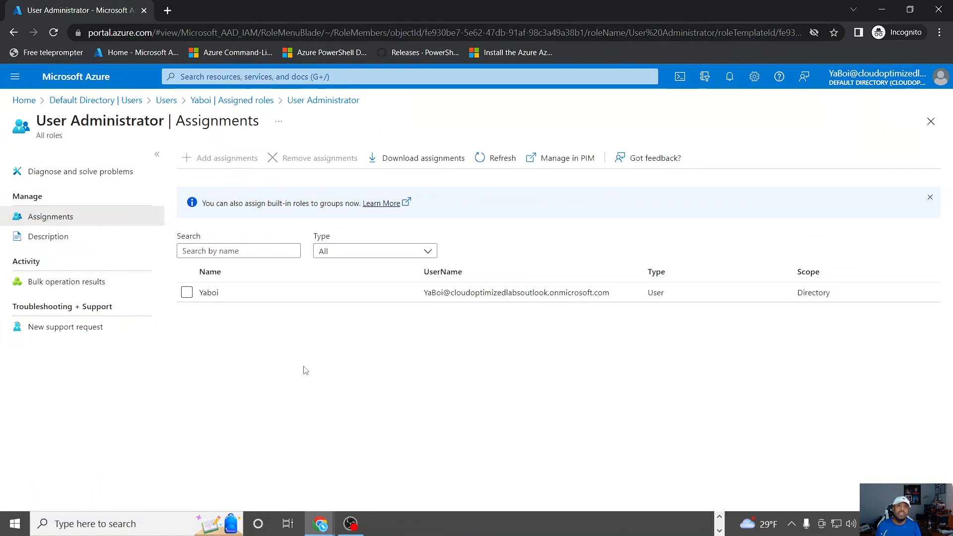
click(931, 122)
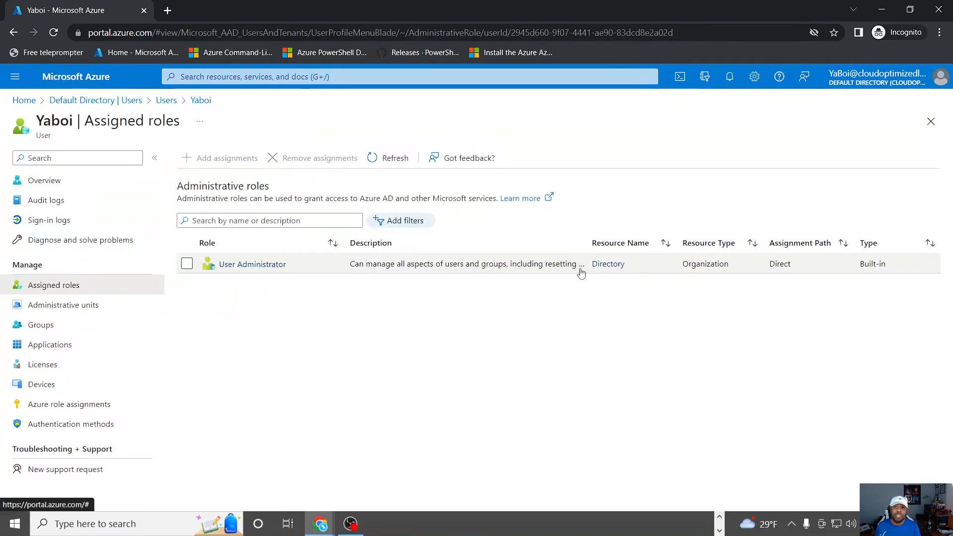
drag(629, 247, 629, 246)
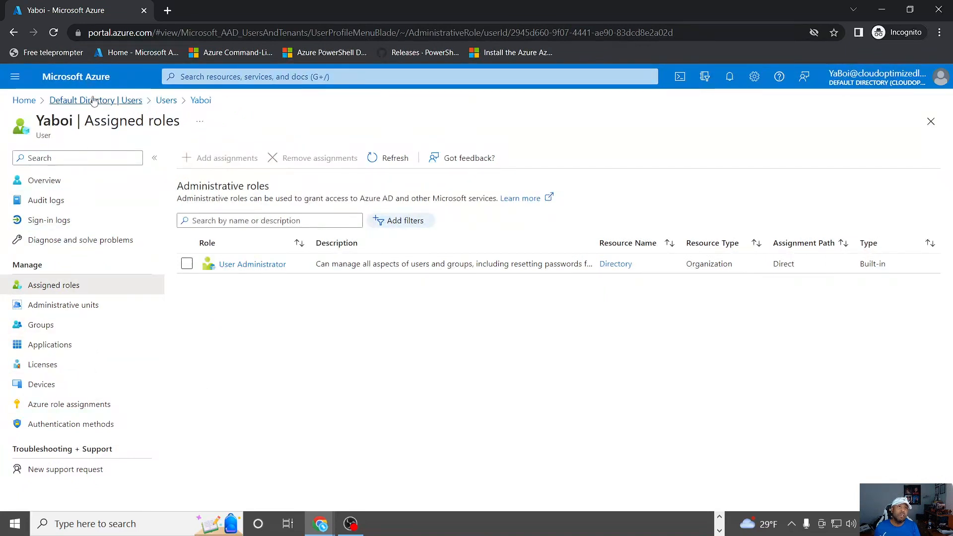
Start creating a new internal user from the directory's Users list and fill in its user name and display name
click(127, 102)
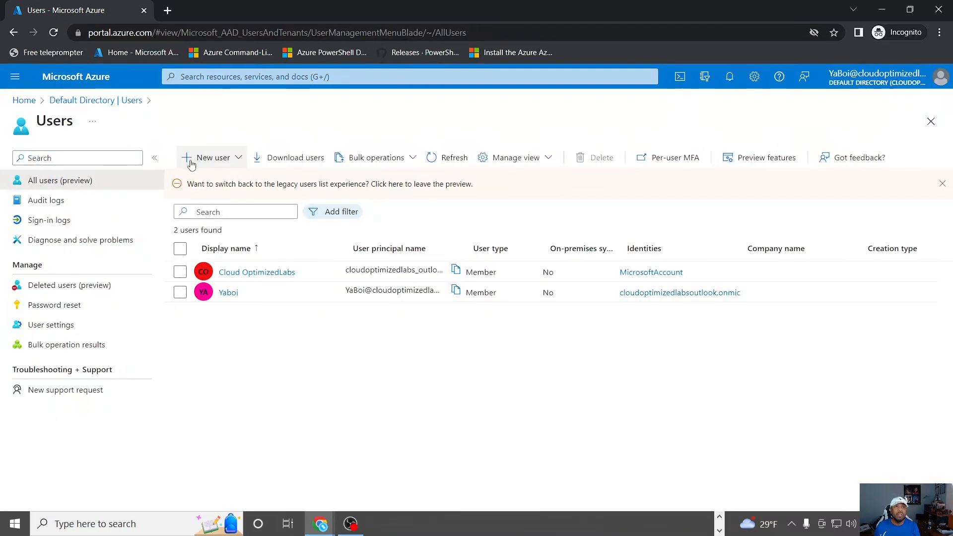
click(214, 163)
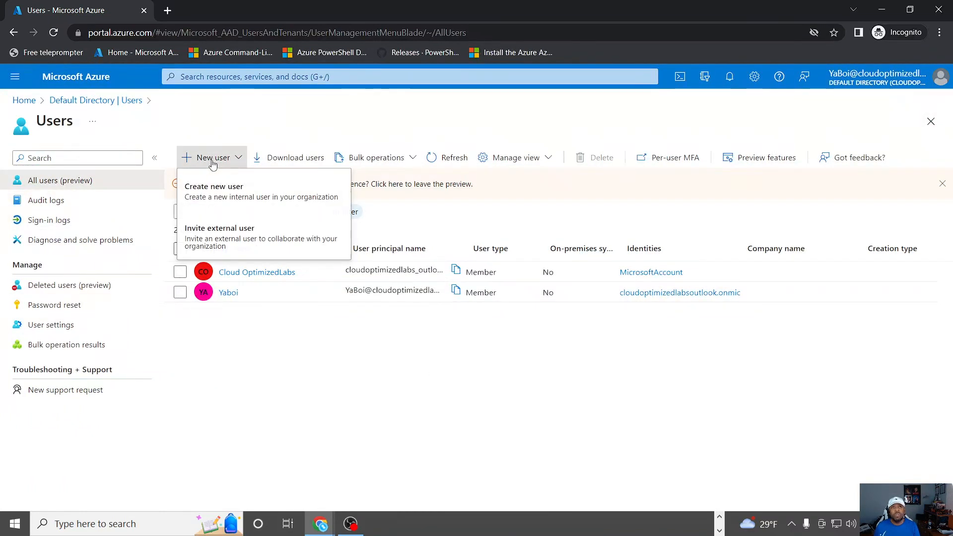
click(228, 198)
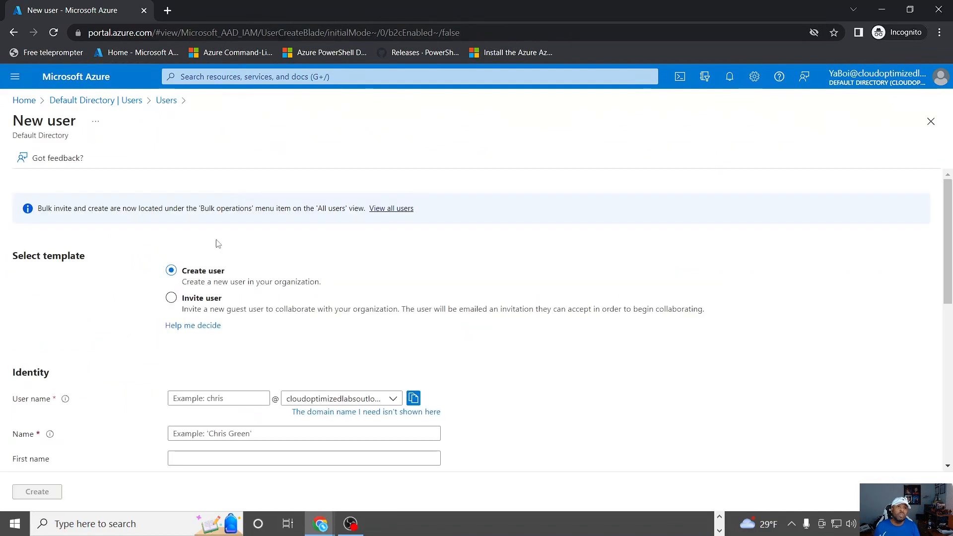
click(220, 402)
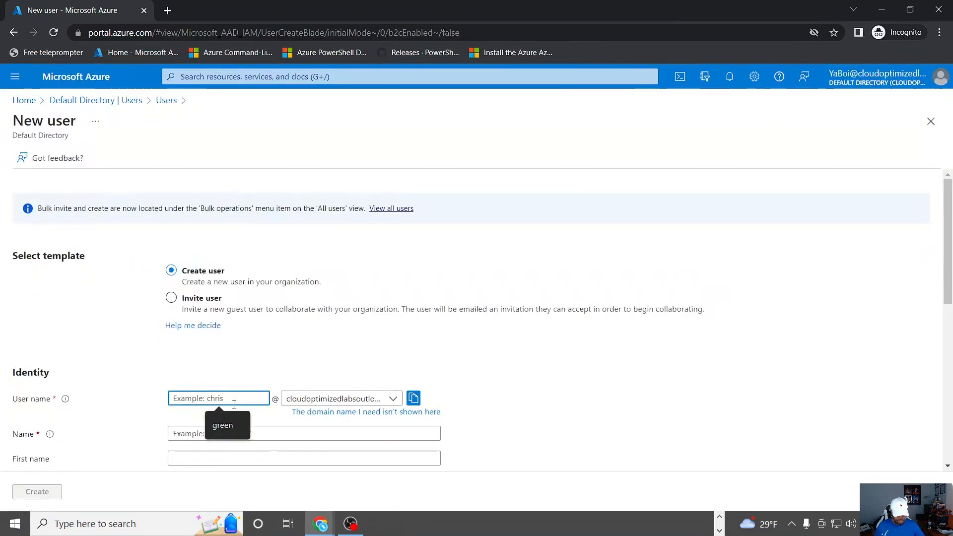
text(DaBoi)
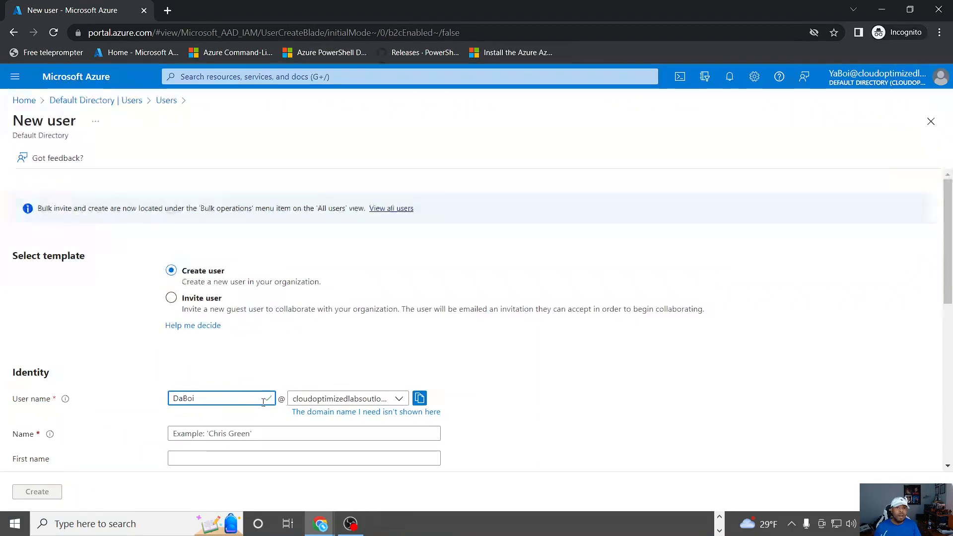
scroll(298, 372, down, 4)
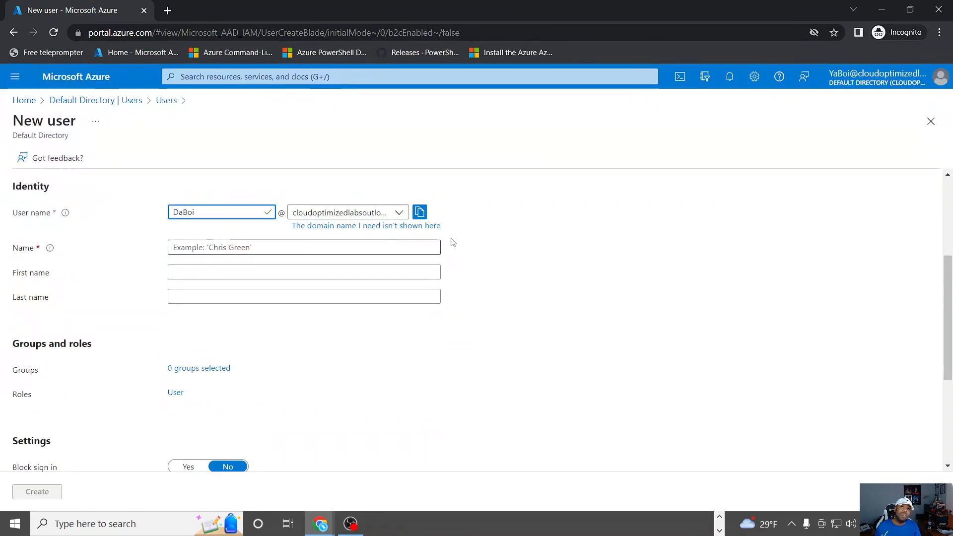
click(221, 248)
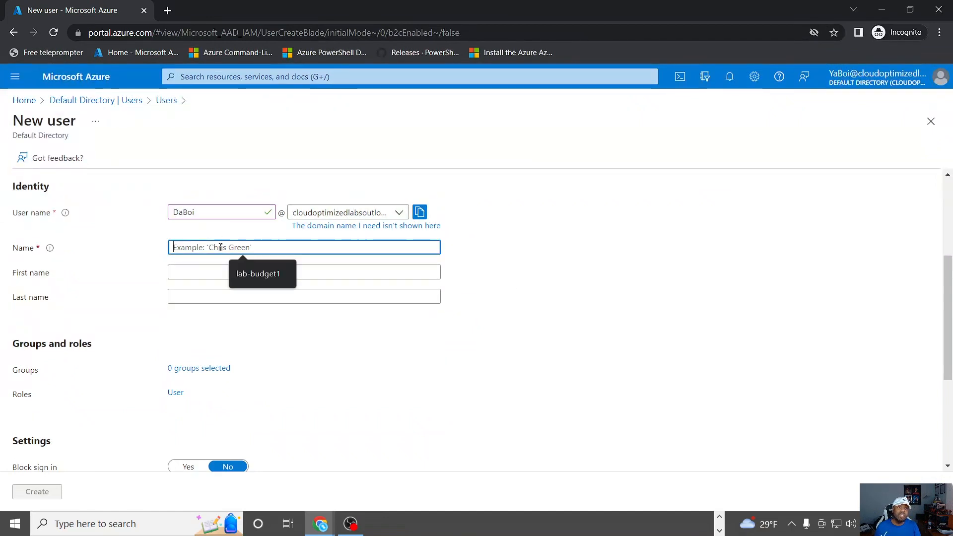
text(DaBoi)
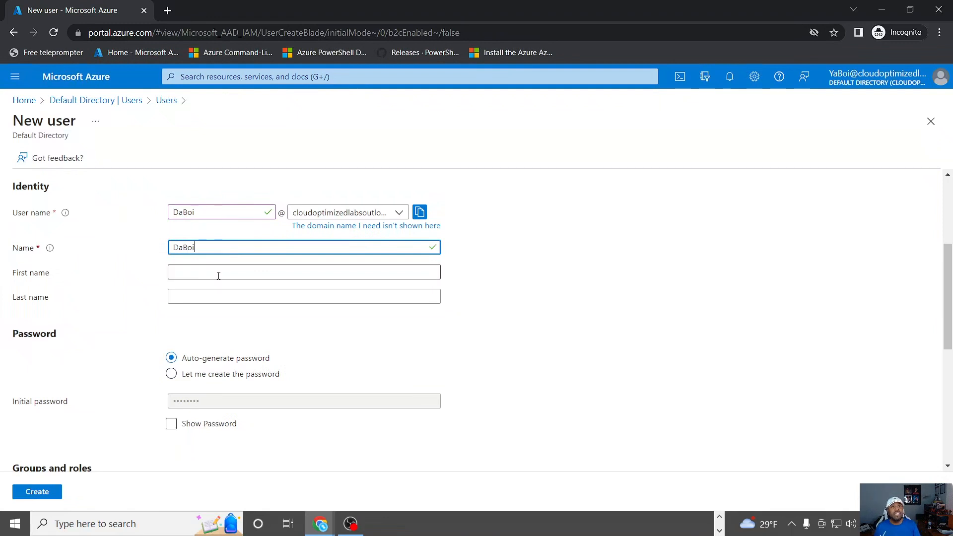
Choose to create the password manually and enter the new user's initial password
scroll(220, 284, down, 3)
click(171, 186)
click(221, 213)
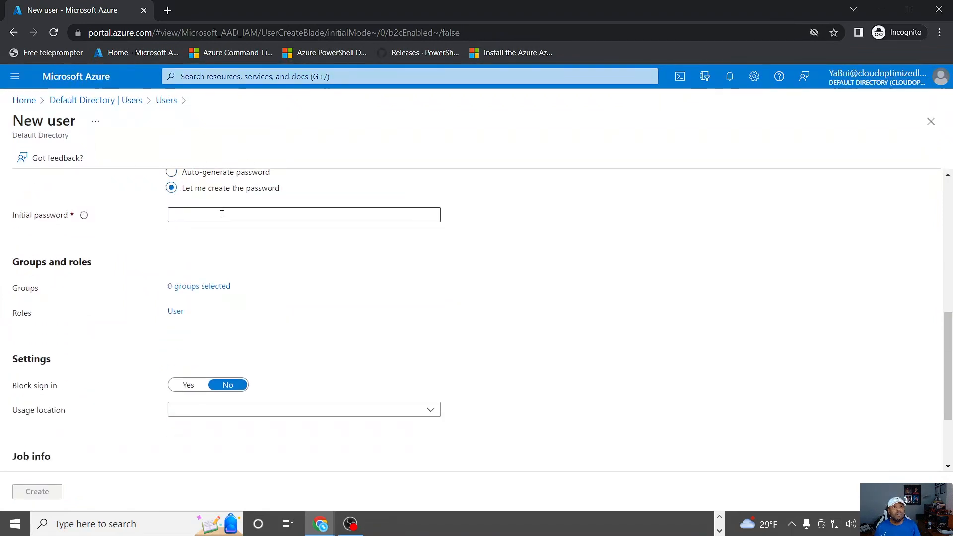
text(P)
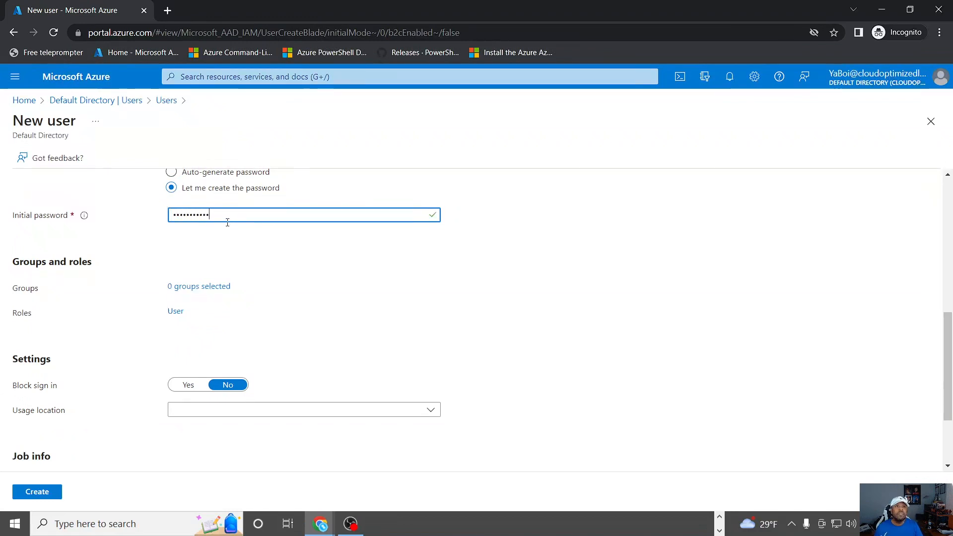
Set the new user's usage location to United States
scroll(224, 246, down, 2)
scroll(252, 222, up, 1)
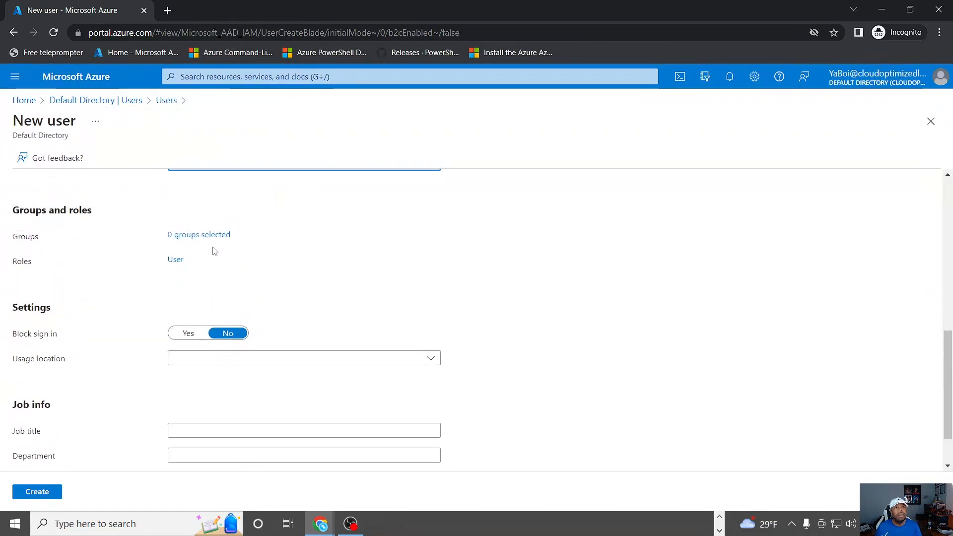
scroll(214, 251, down, 1)
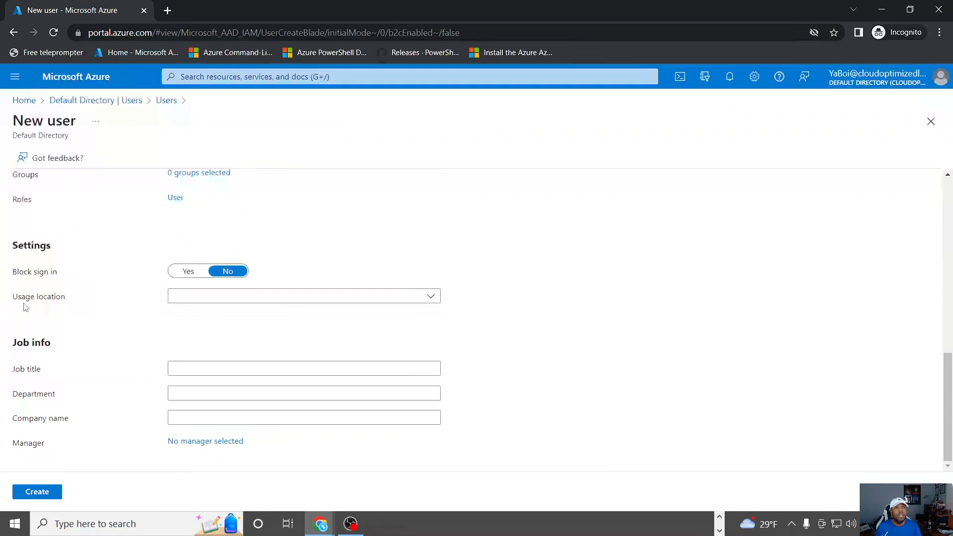
click(411, 300)
scroll(300, 440, down, 20)
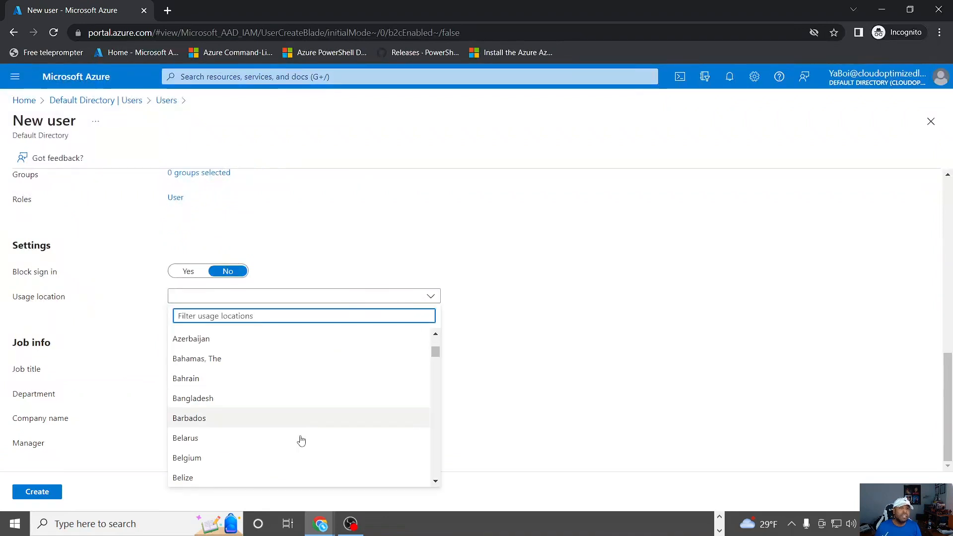
scroll(303, 441, down, 20)
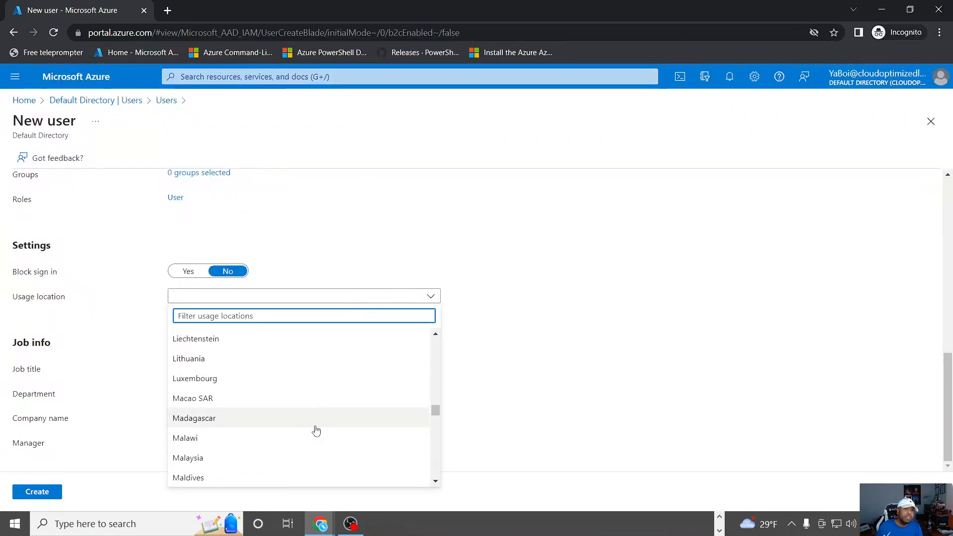
scroll(290, 421, down, 13)
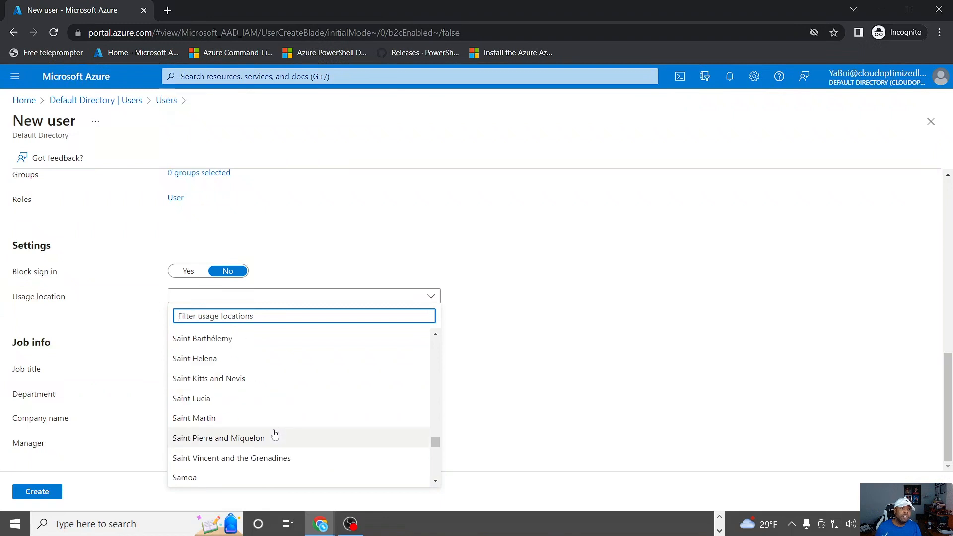
scroll(244, 437, down, 10)
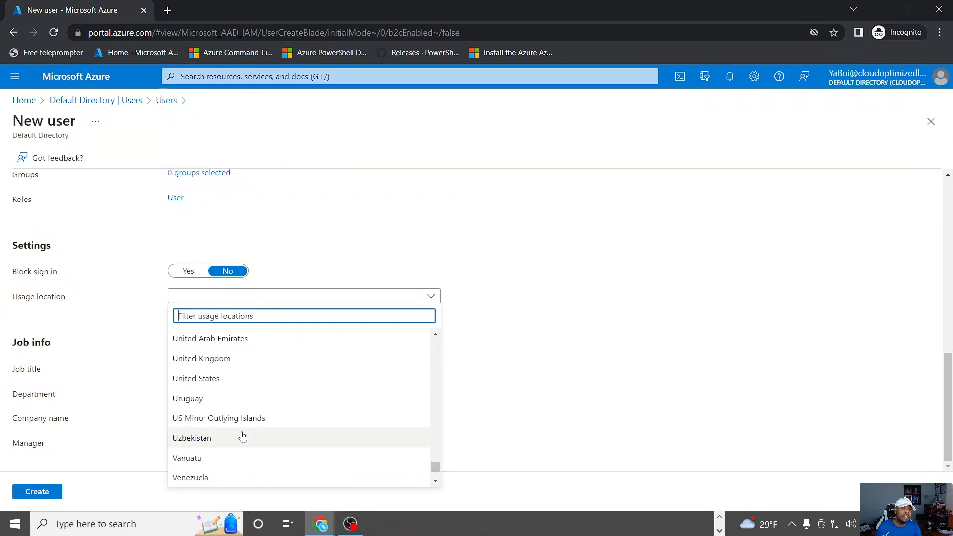
click(205, 379)
Enter the job title Sys Admin and the department IT, and create the user
click(195, 365)
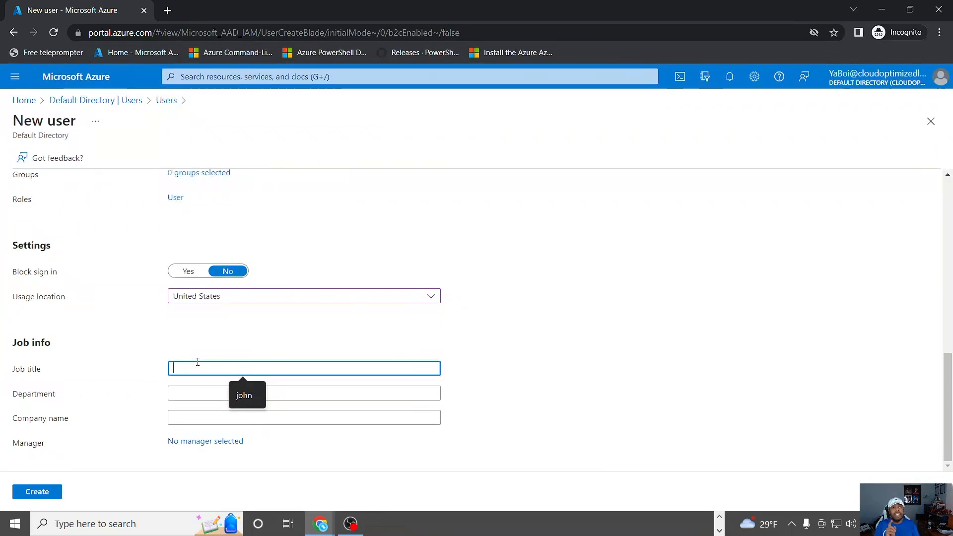
text(s)
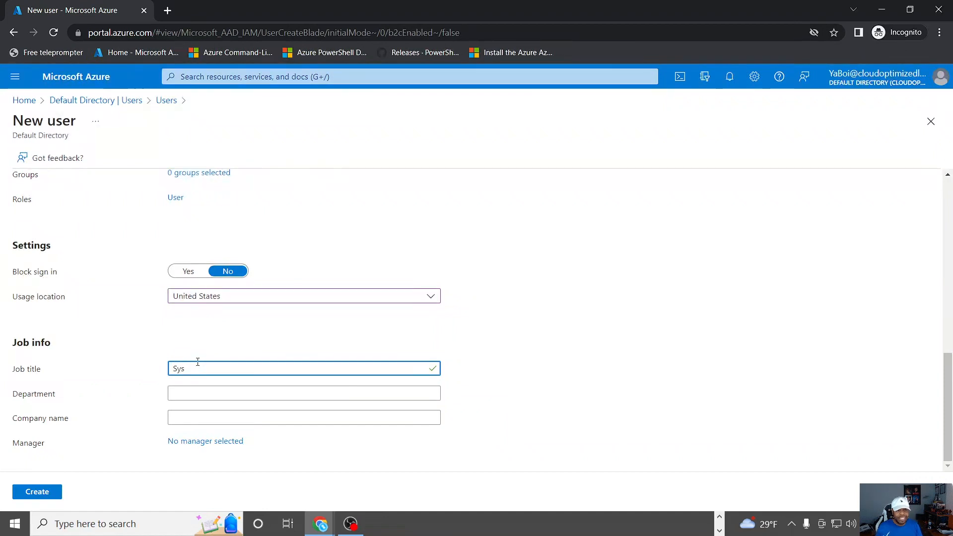
text(ys)
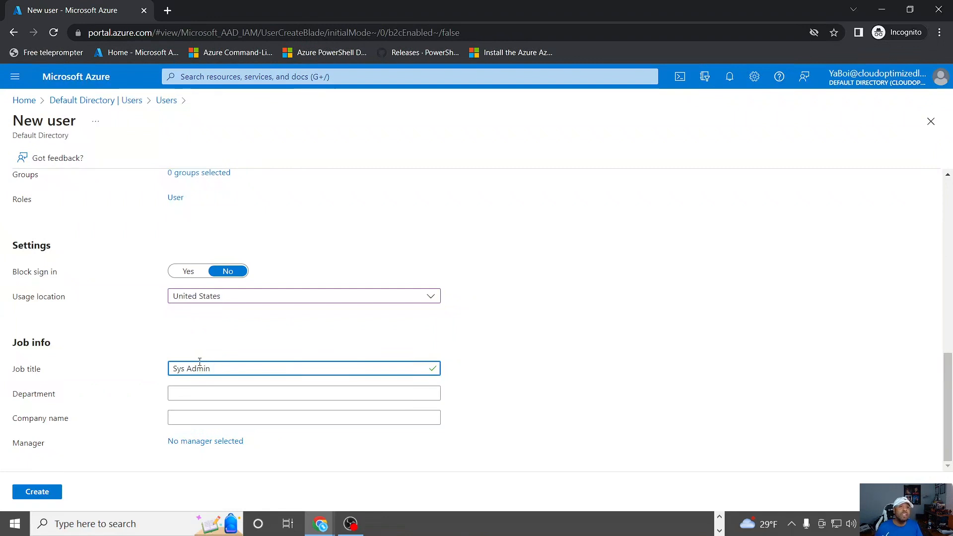
click(193, 392)
text(IT)
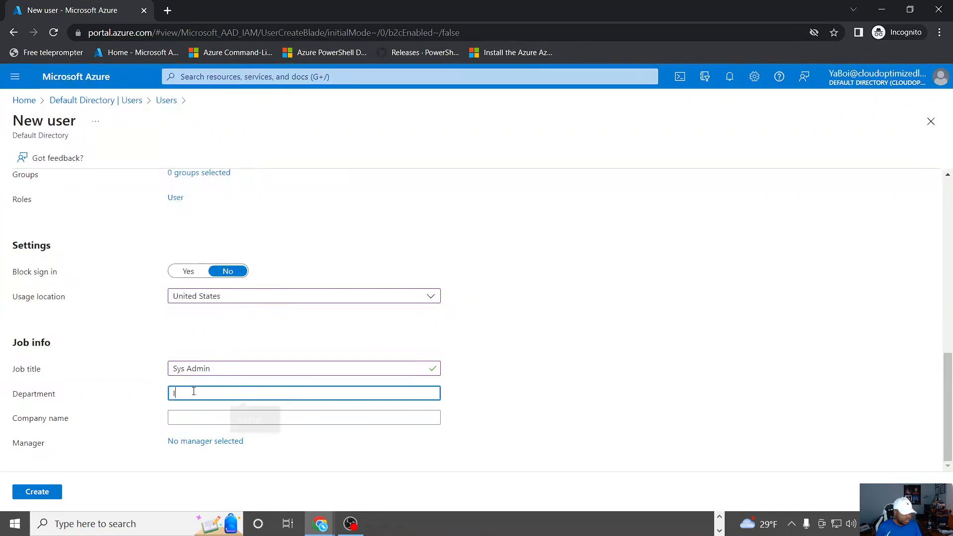
click(43, 491)
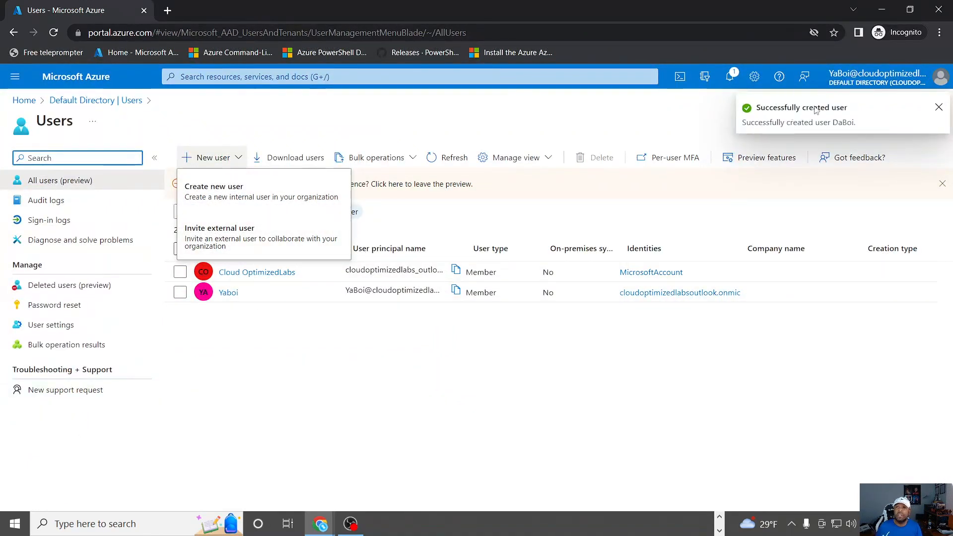
Dismiss the creation notification and the new-user options, and refresh the Users list
click(939, 108)
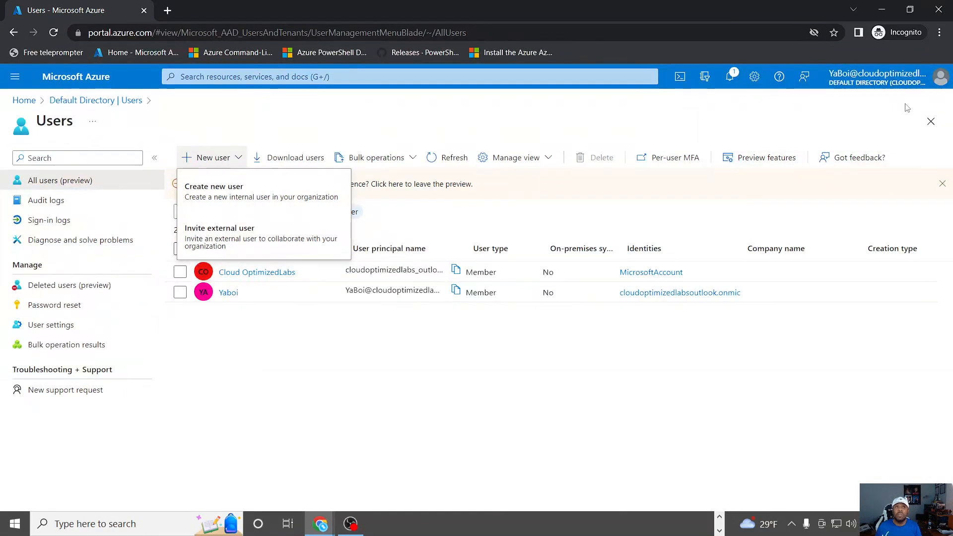
click(377, 370)
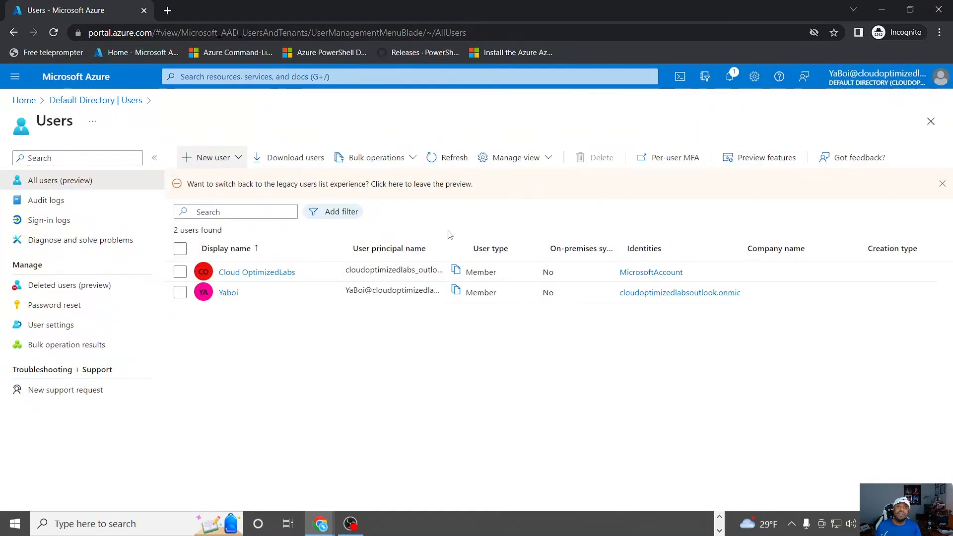
click(440, 159)
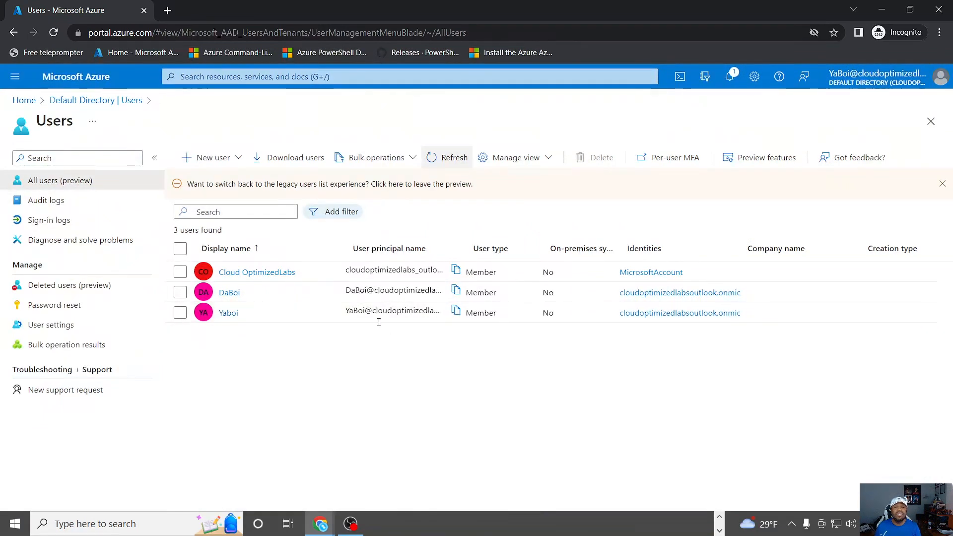
click(201, 296)
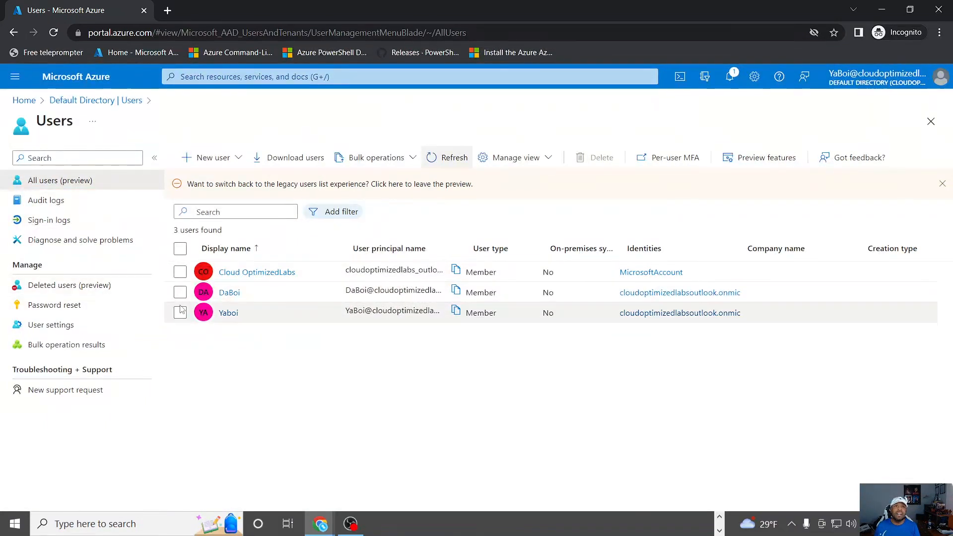
Examine the newly created user's overview and assigned administrative roles, and return to the directory's full Users list
click(229, 293)
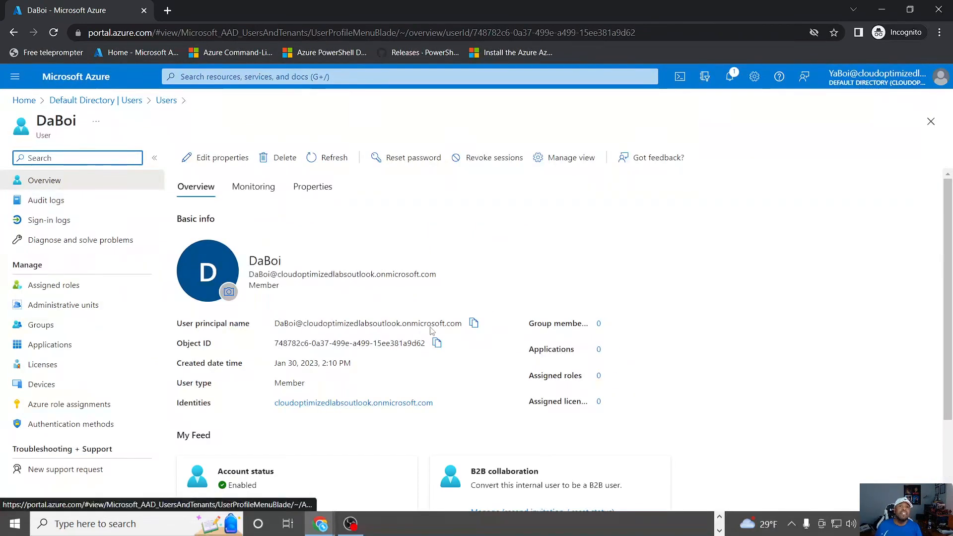
scroll(359, 344, down, 2)
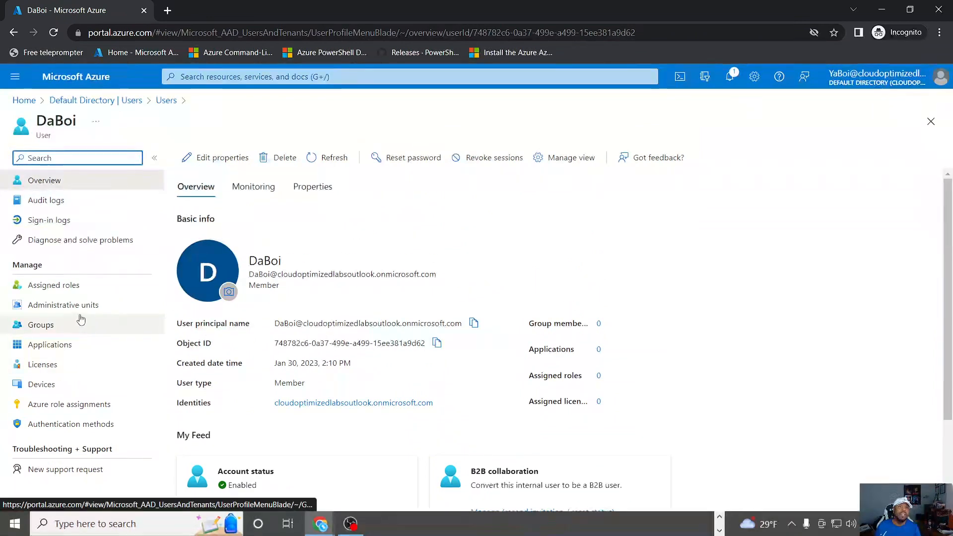
click(59, 287)
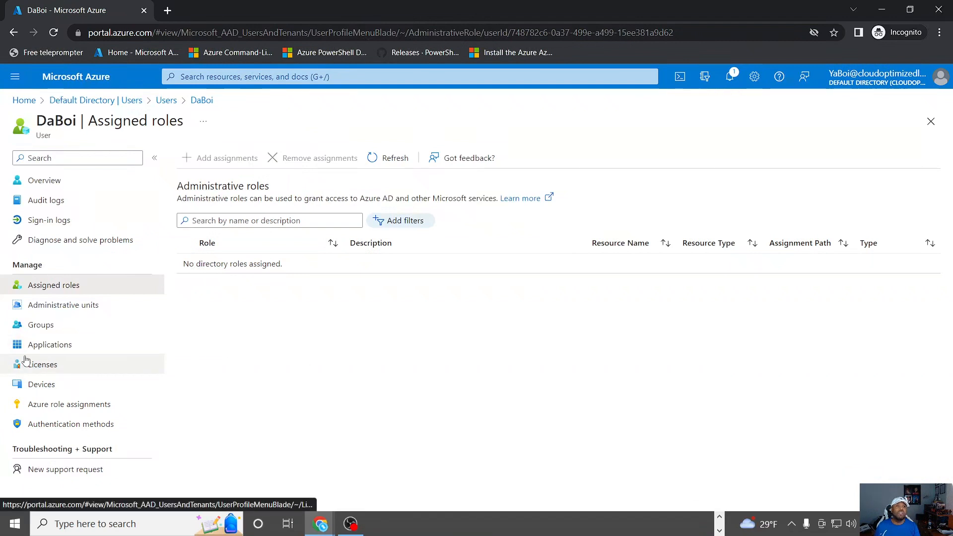
click(54, 182)
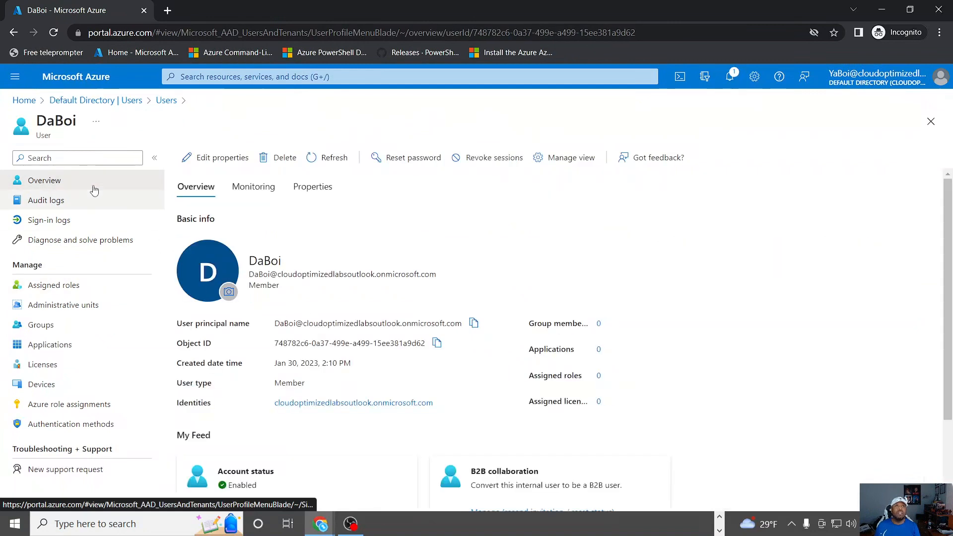
click(135, 102)
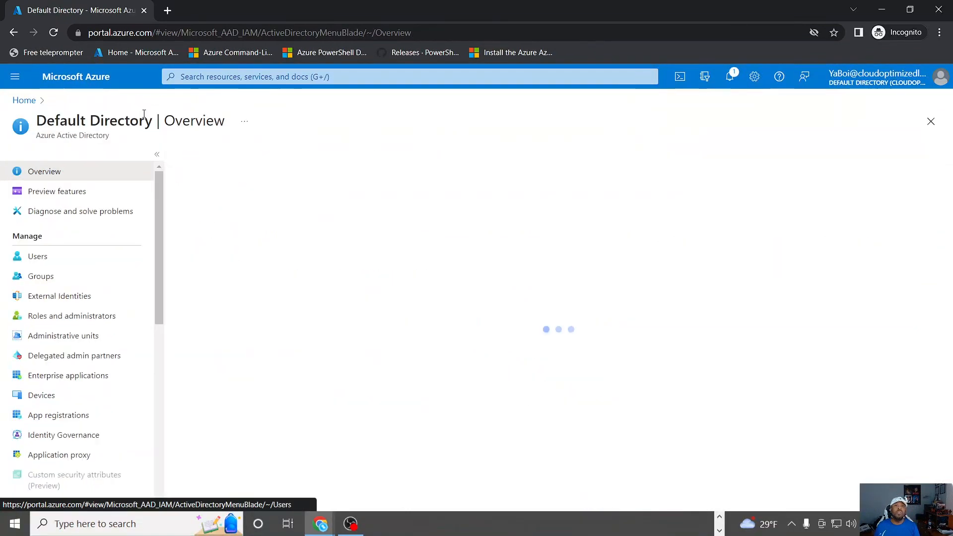
click(46, 262)
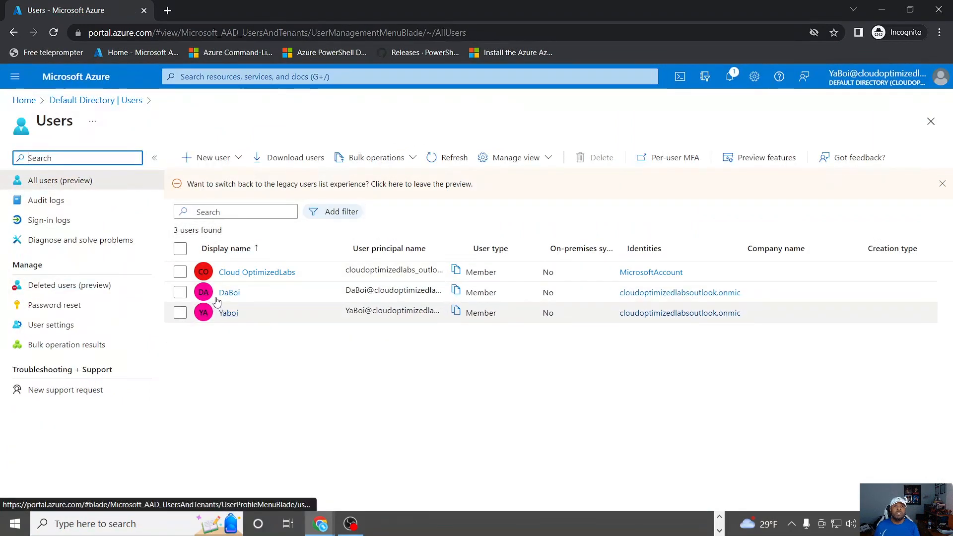